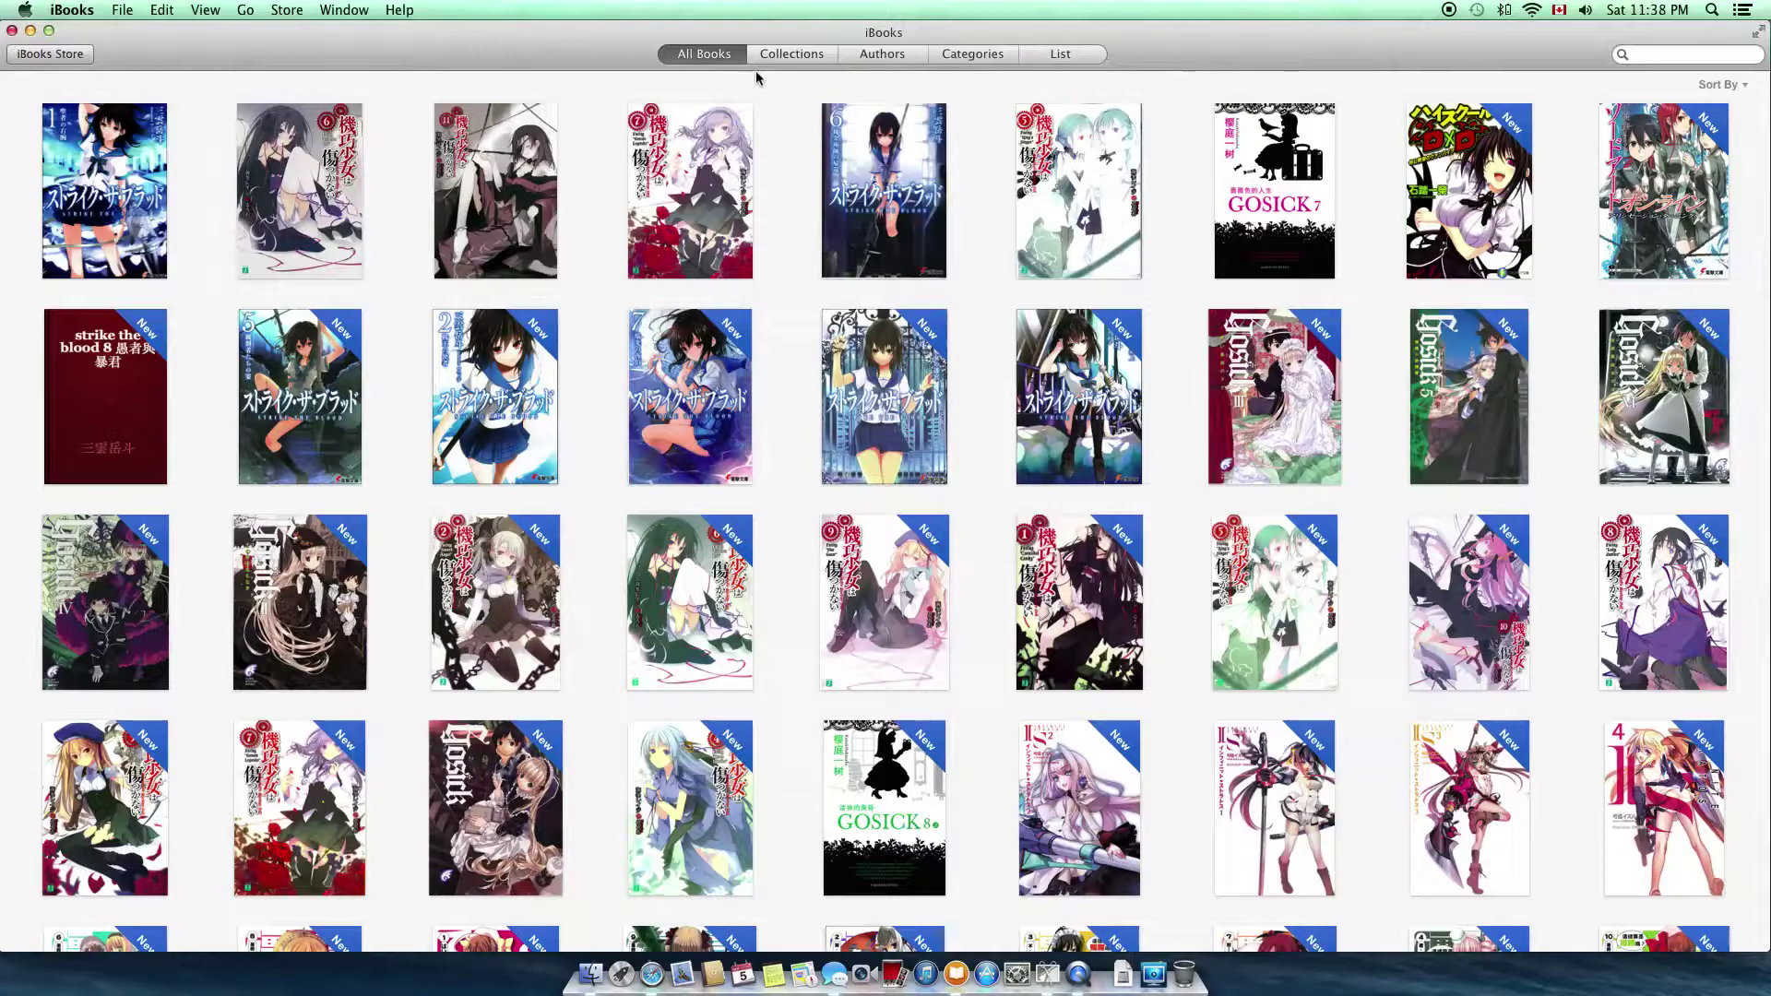
click(792, 54)
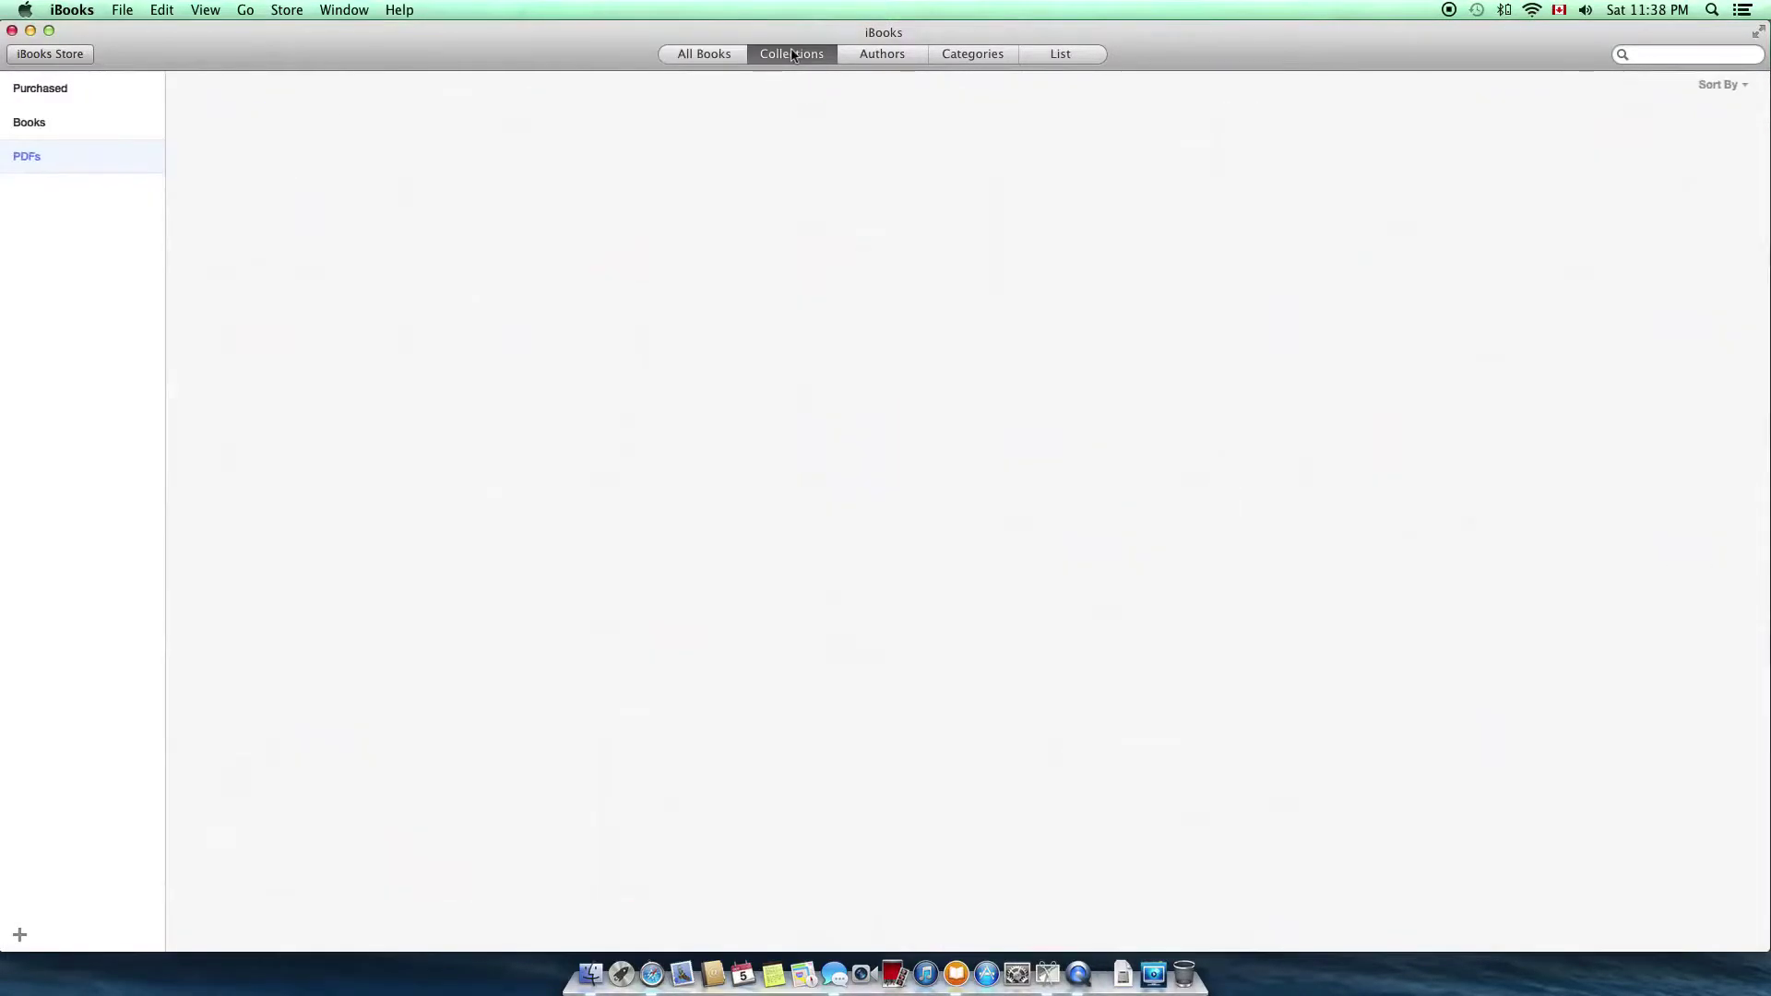
click(107, 87)
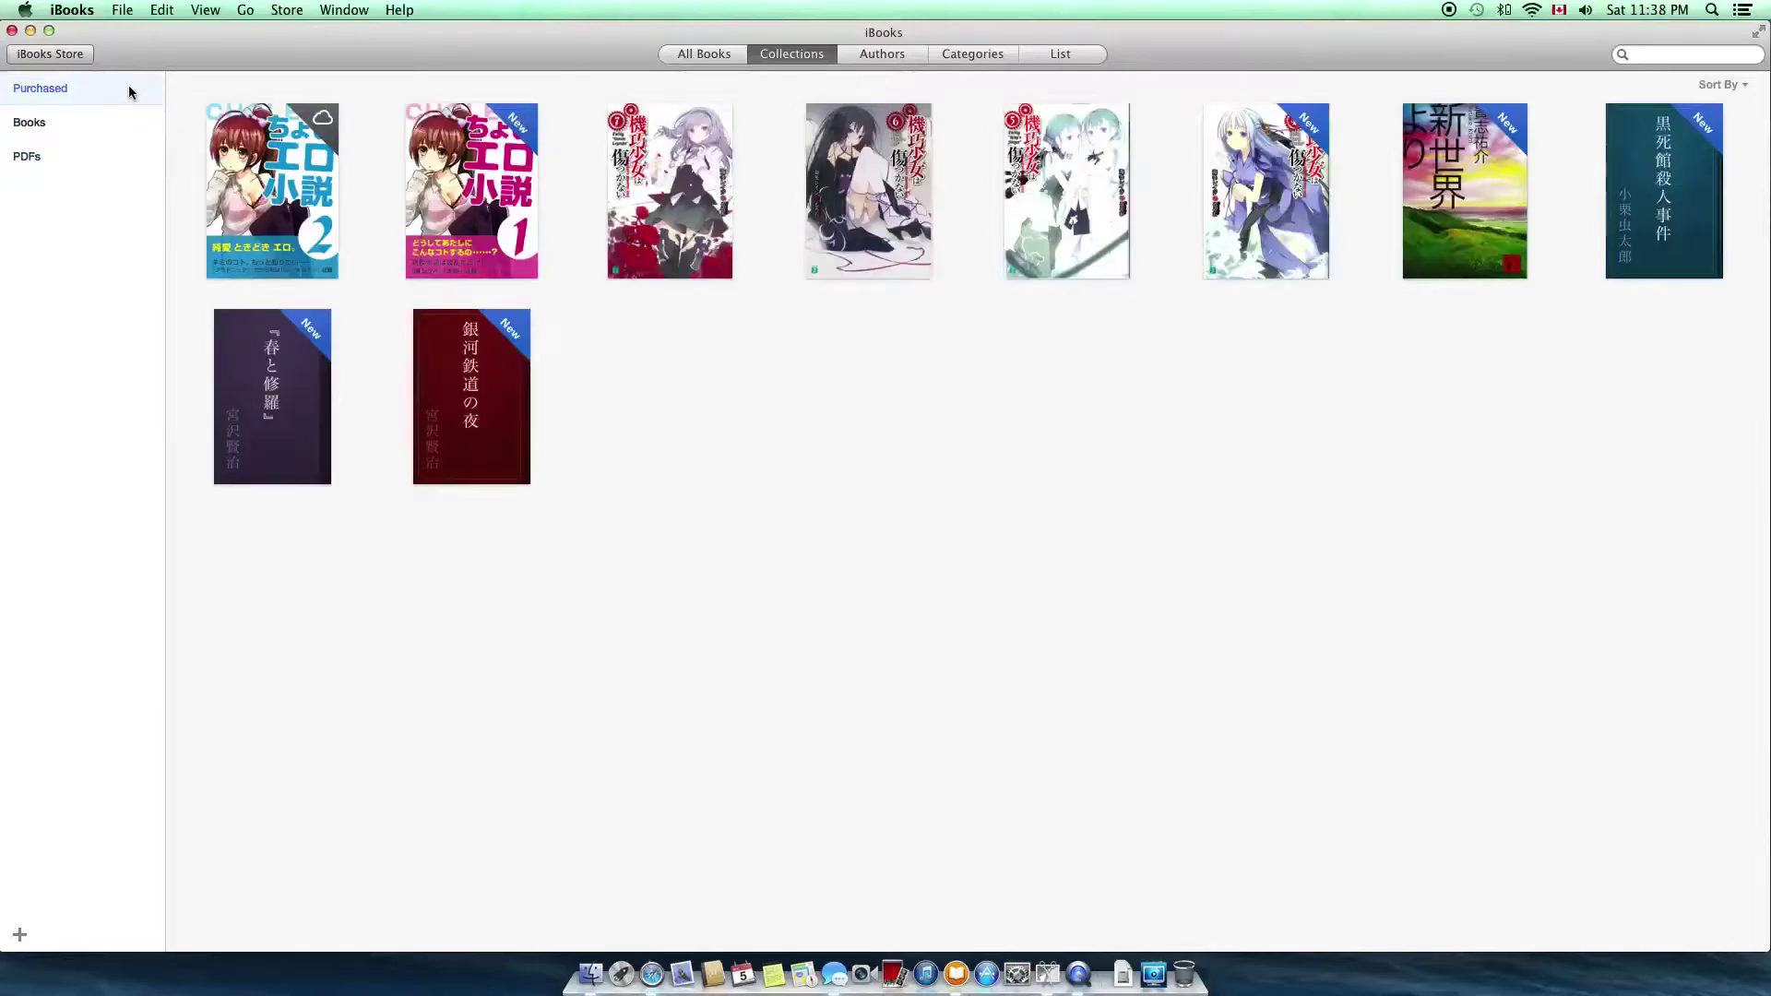
click(42, 126)
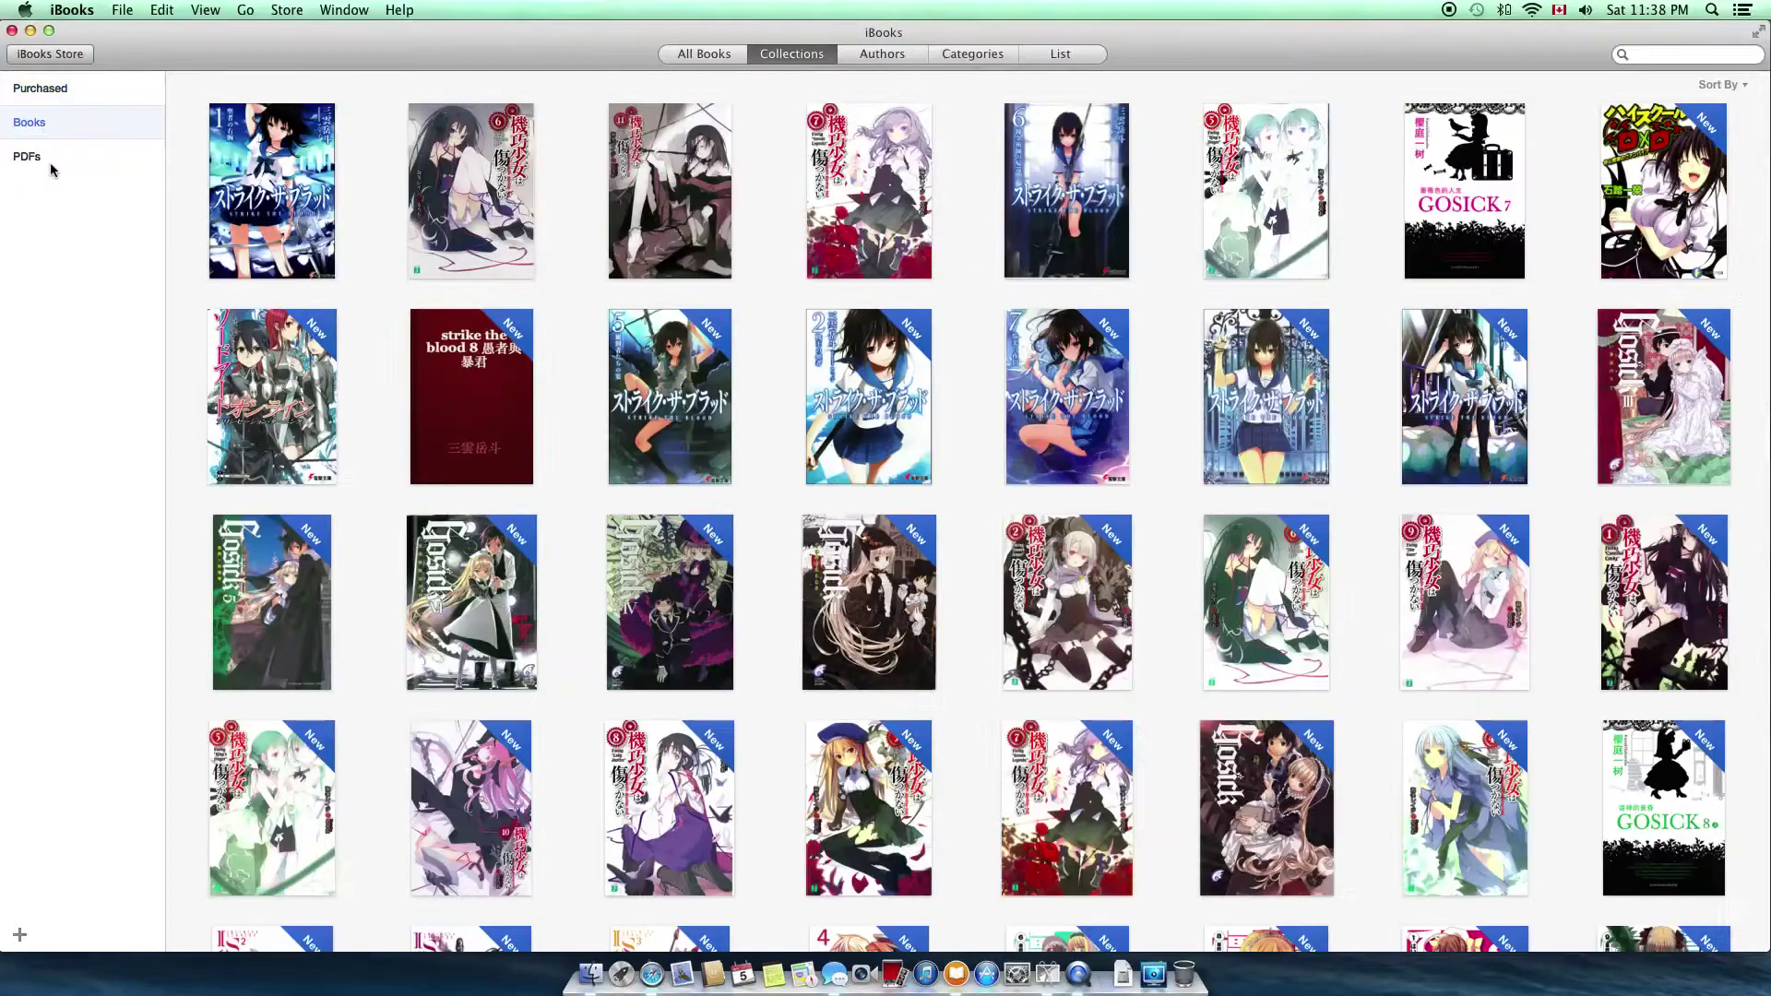
click(48, 159)
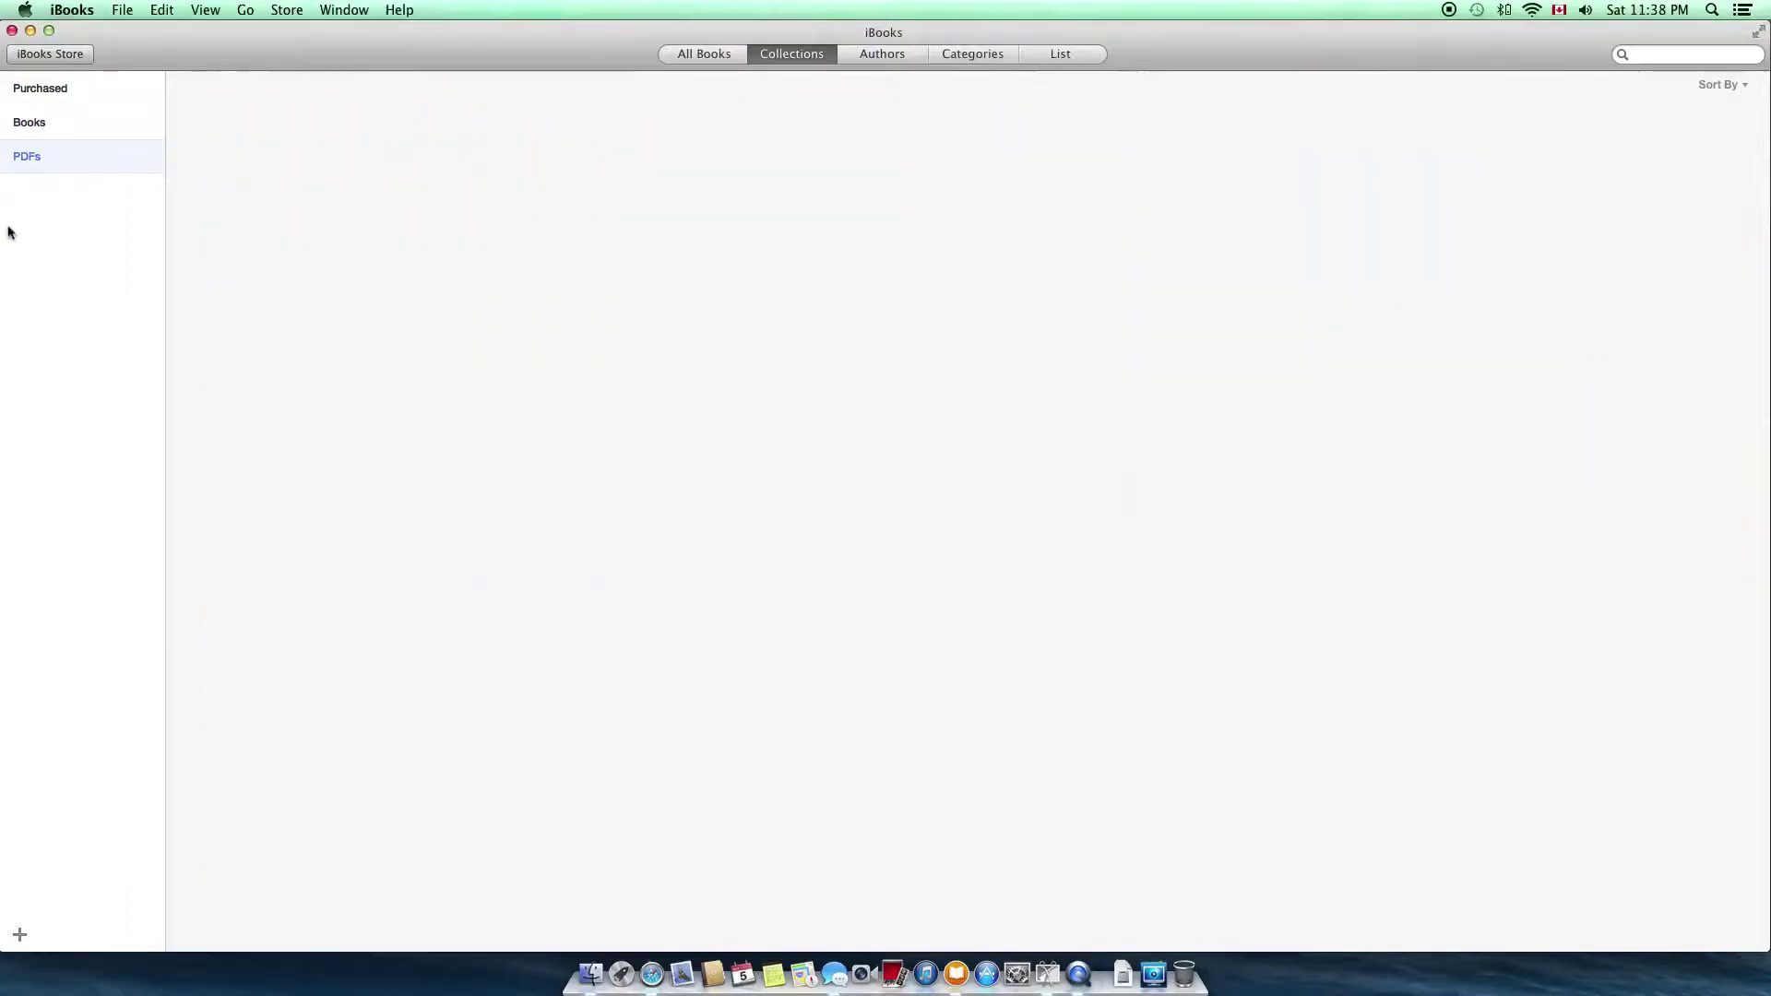
click(884, 59)
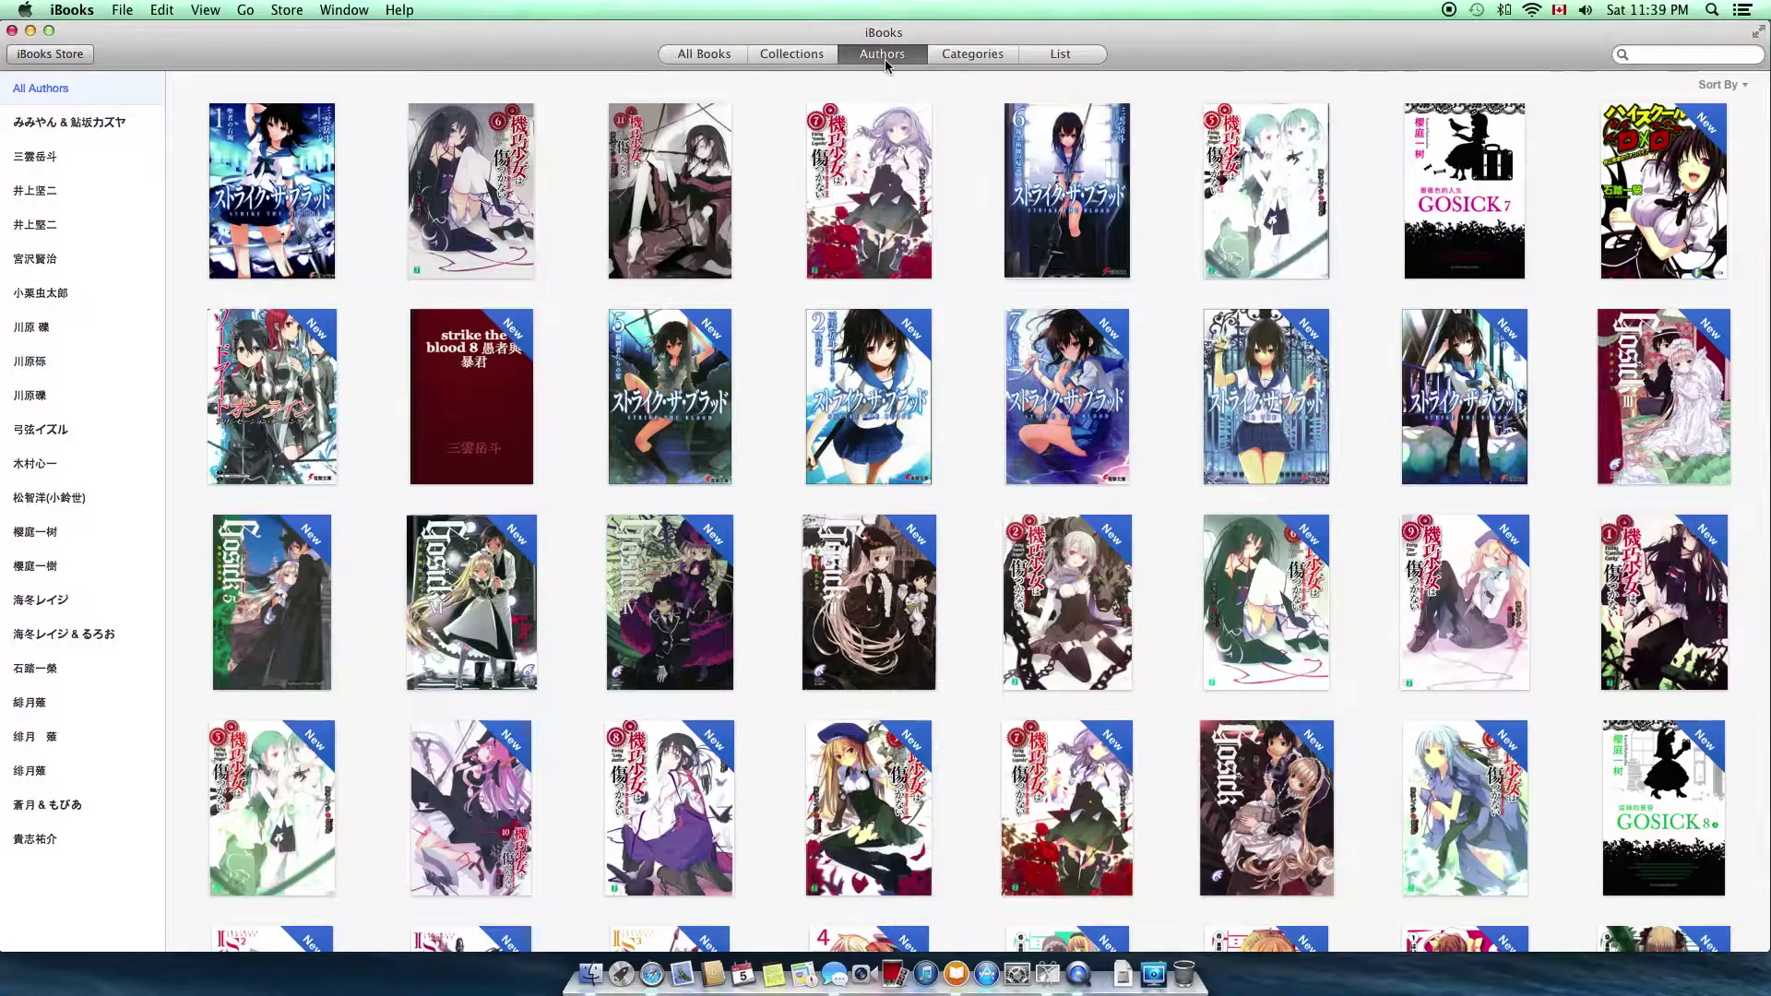
click(987, 57)
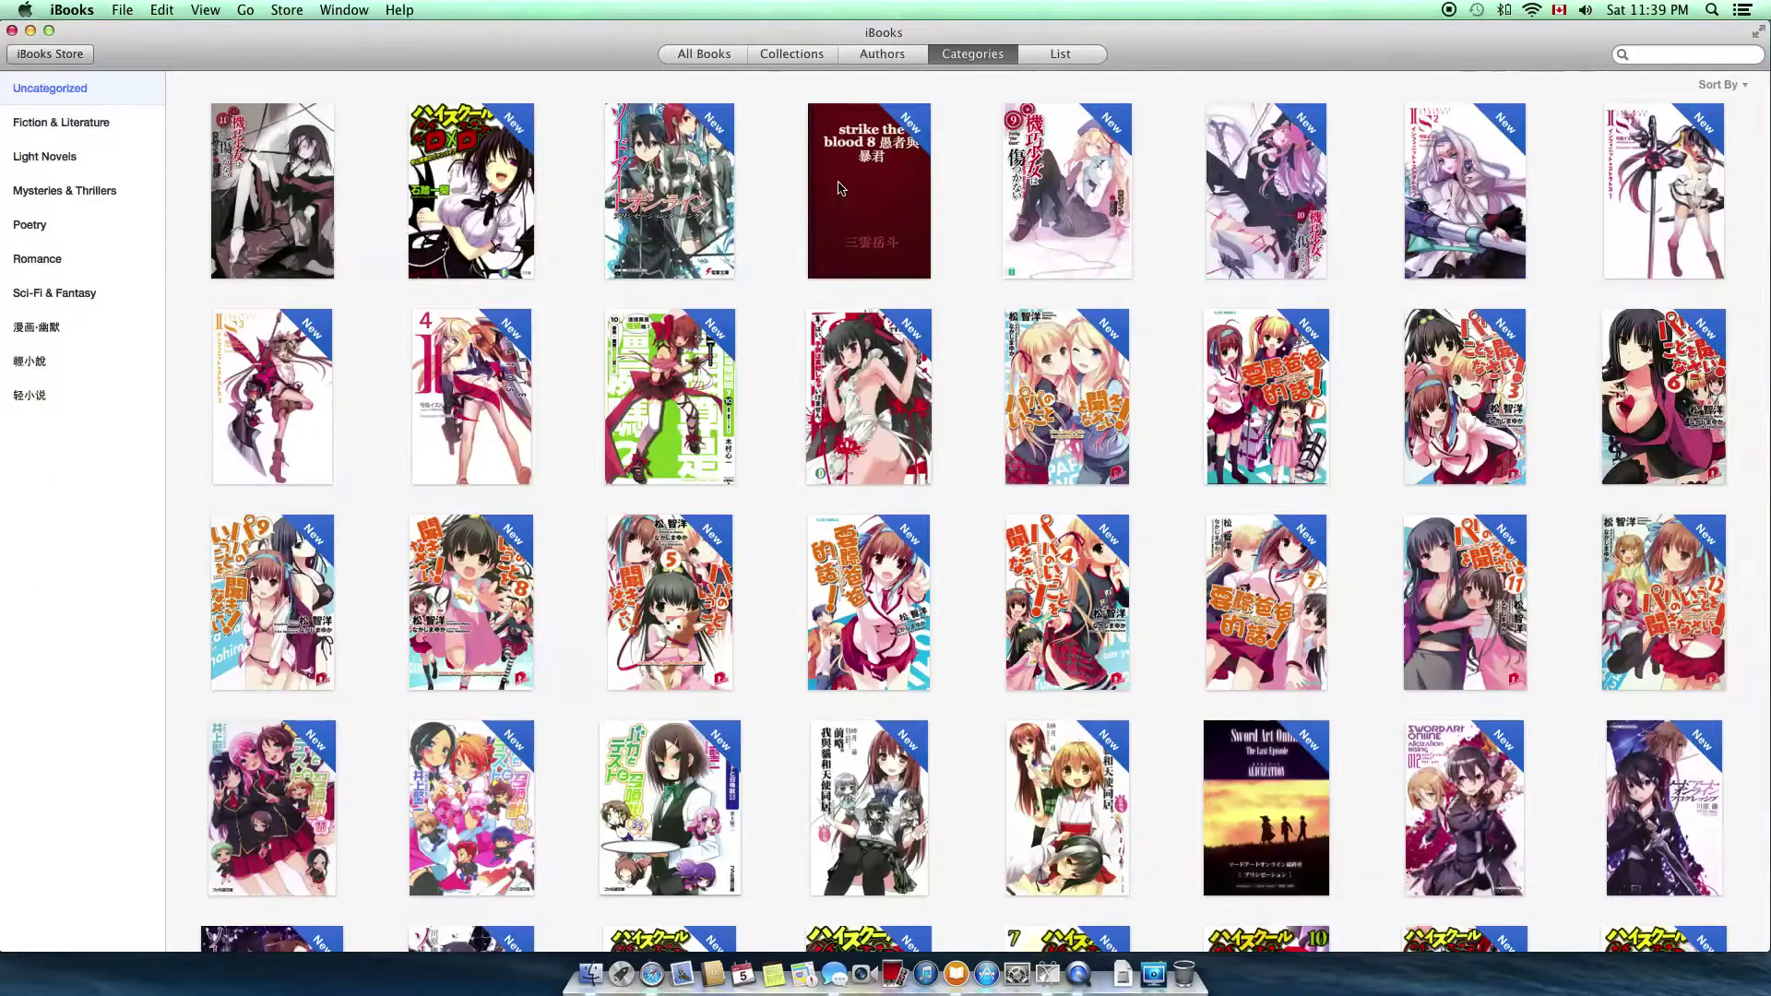
click(1089, 59)
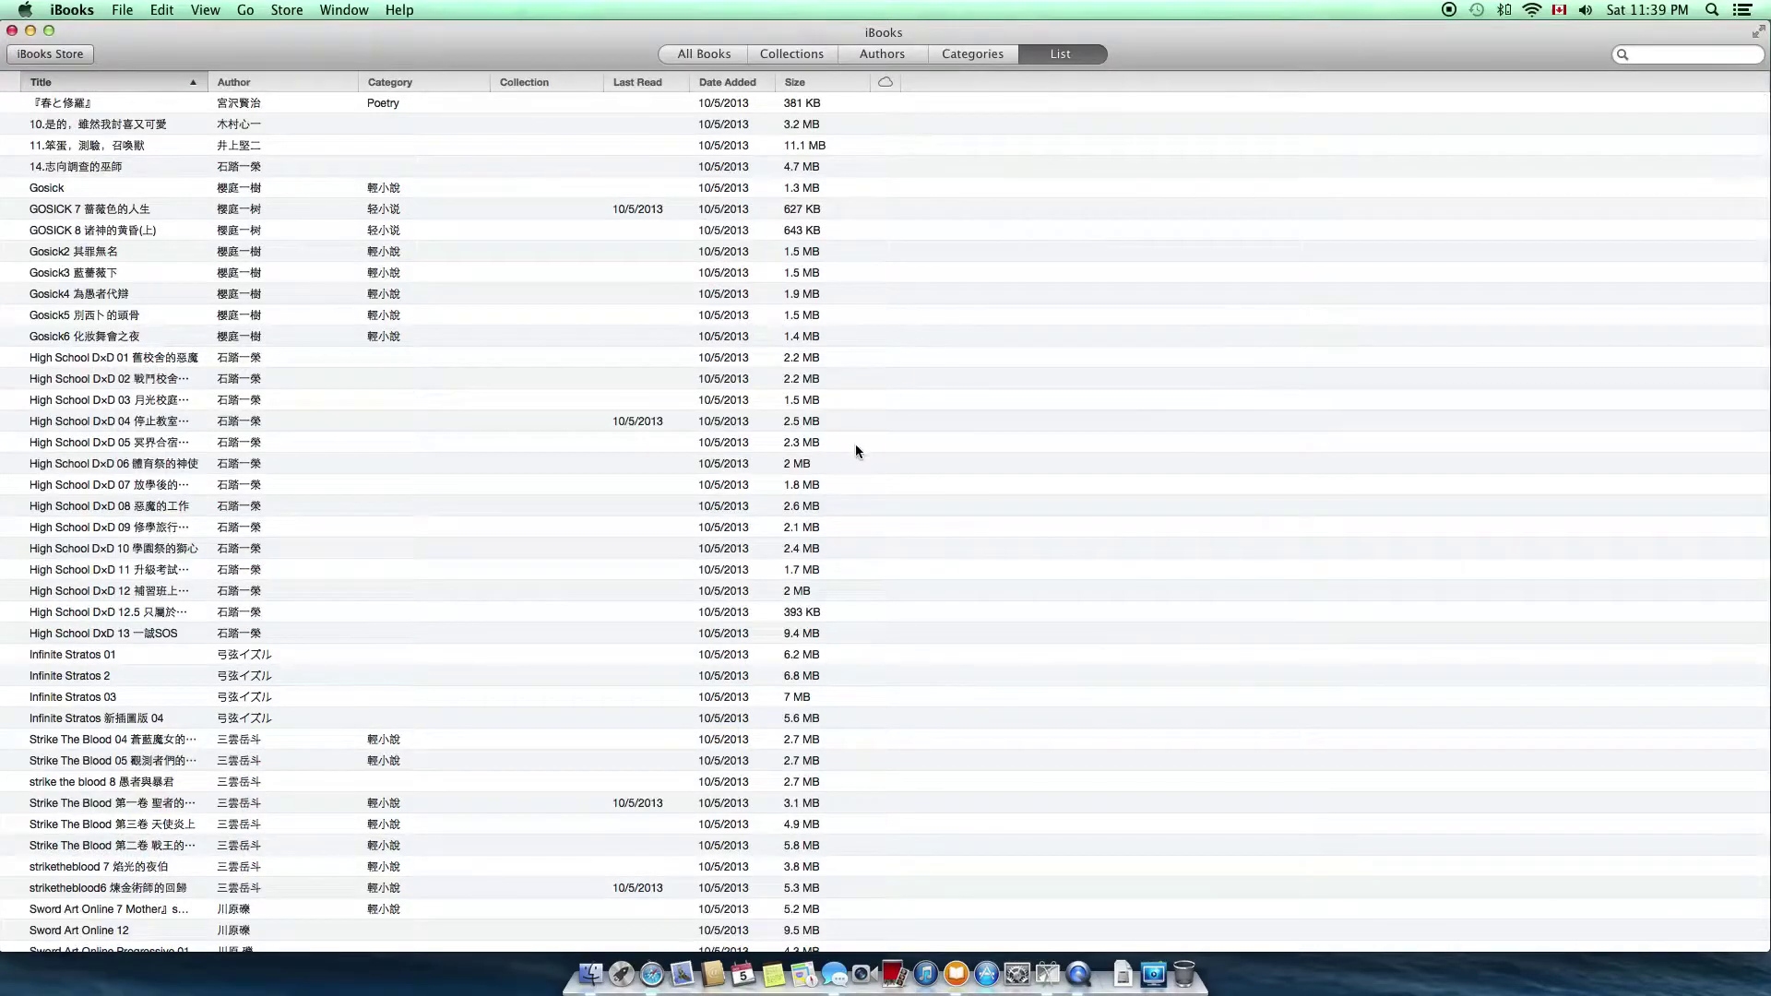
scroll(855, 446, down, 15)
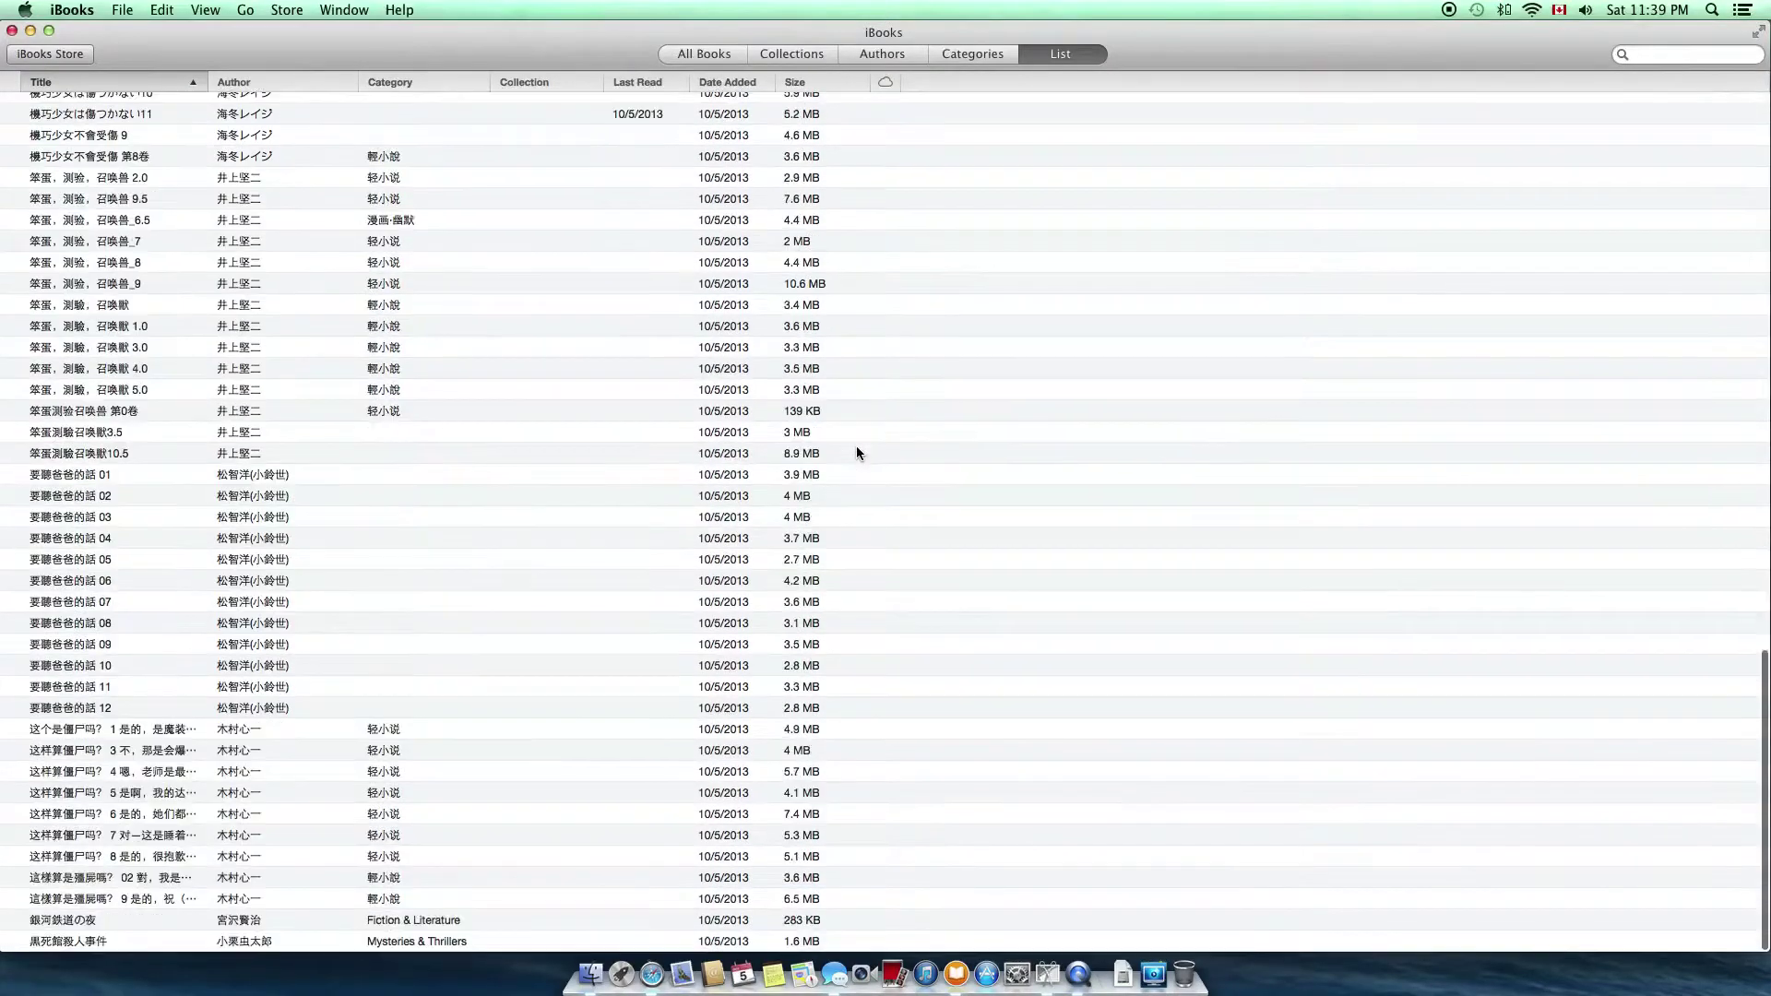
click(719, 57)
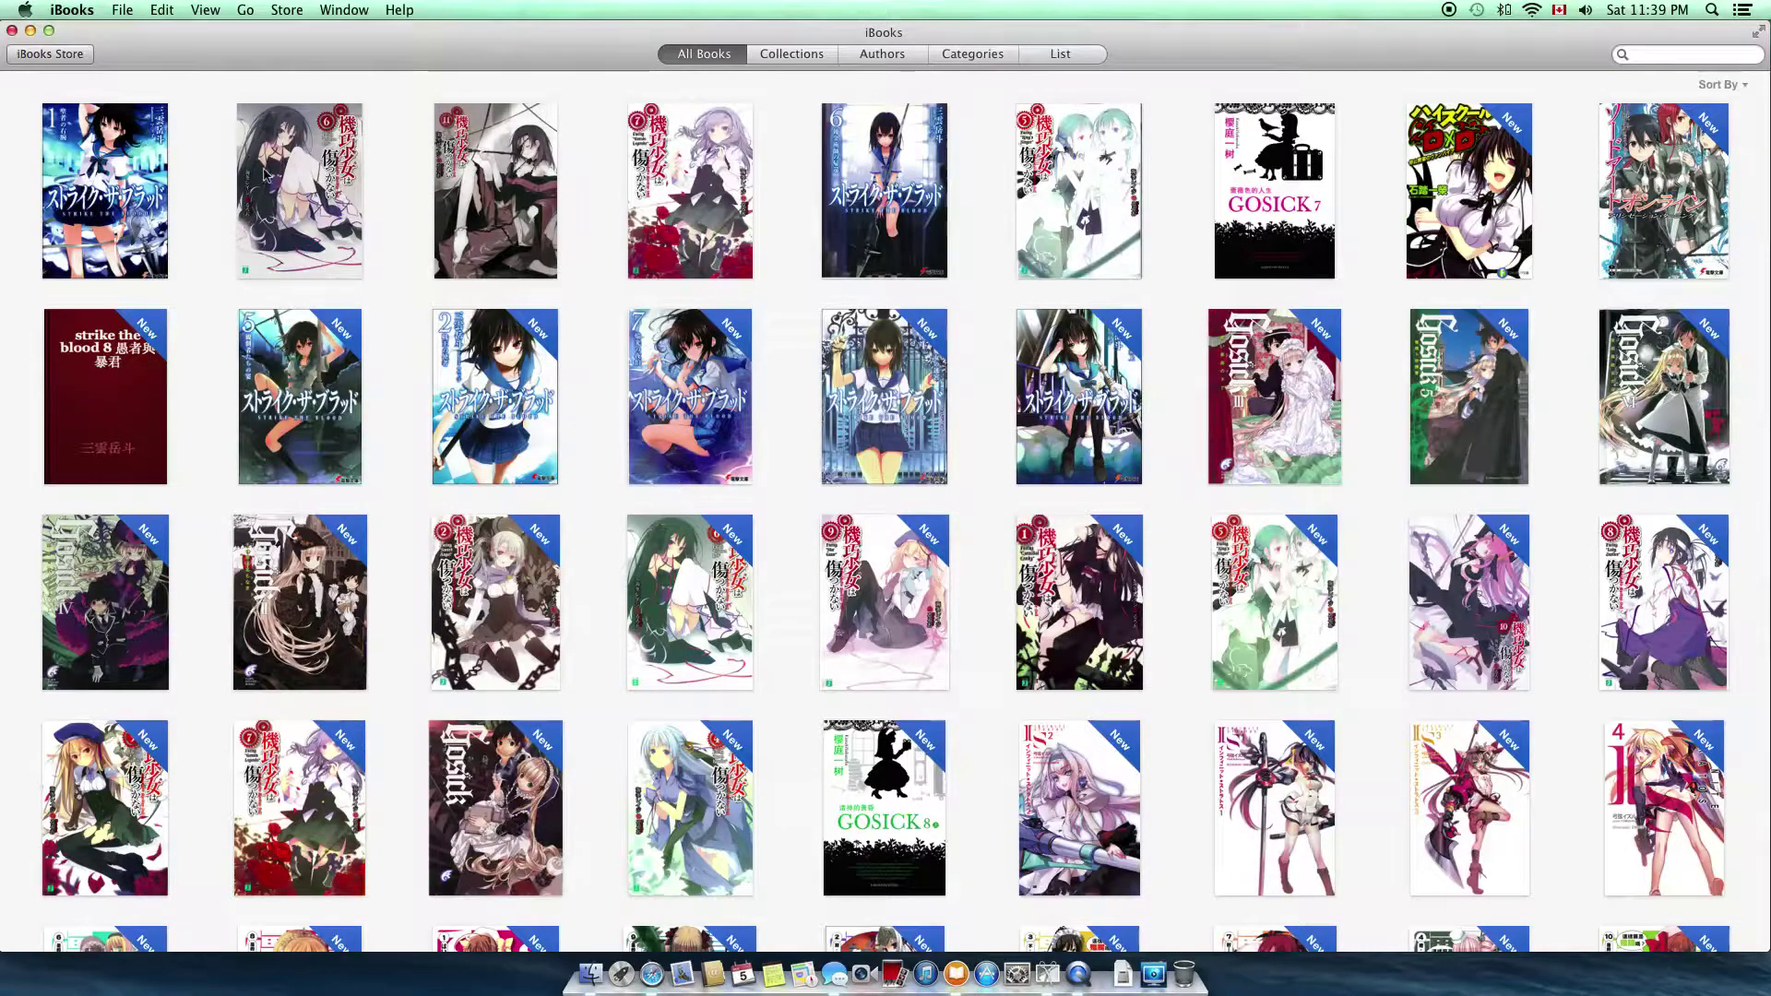
click(694, 198)
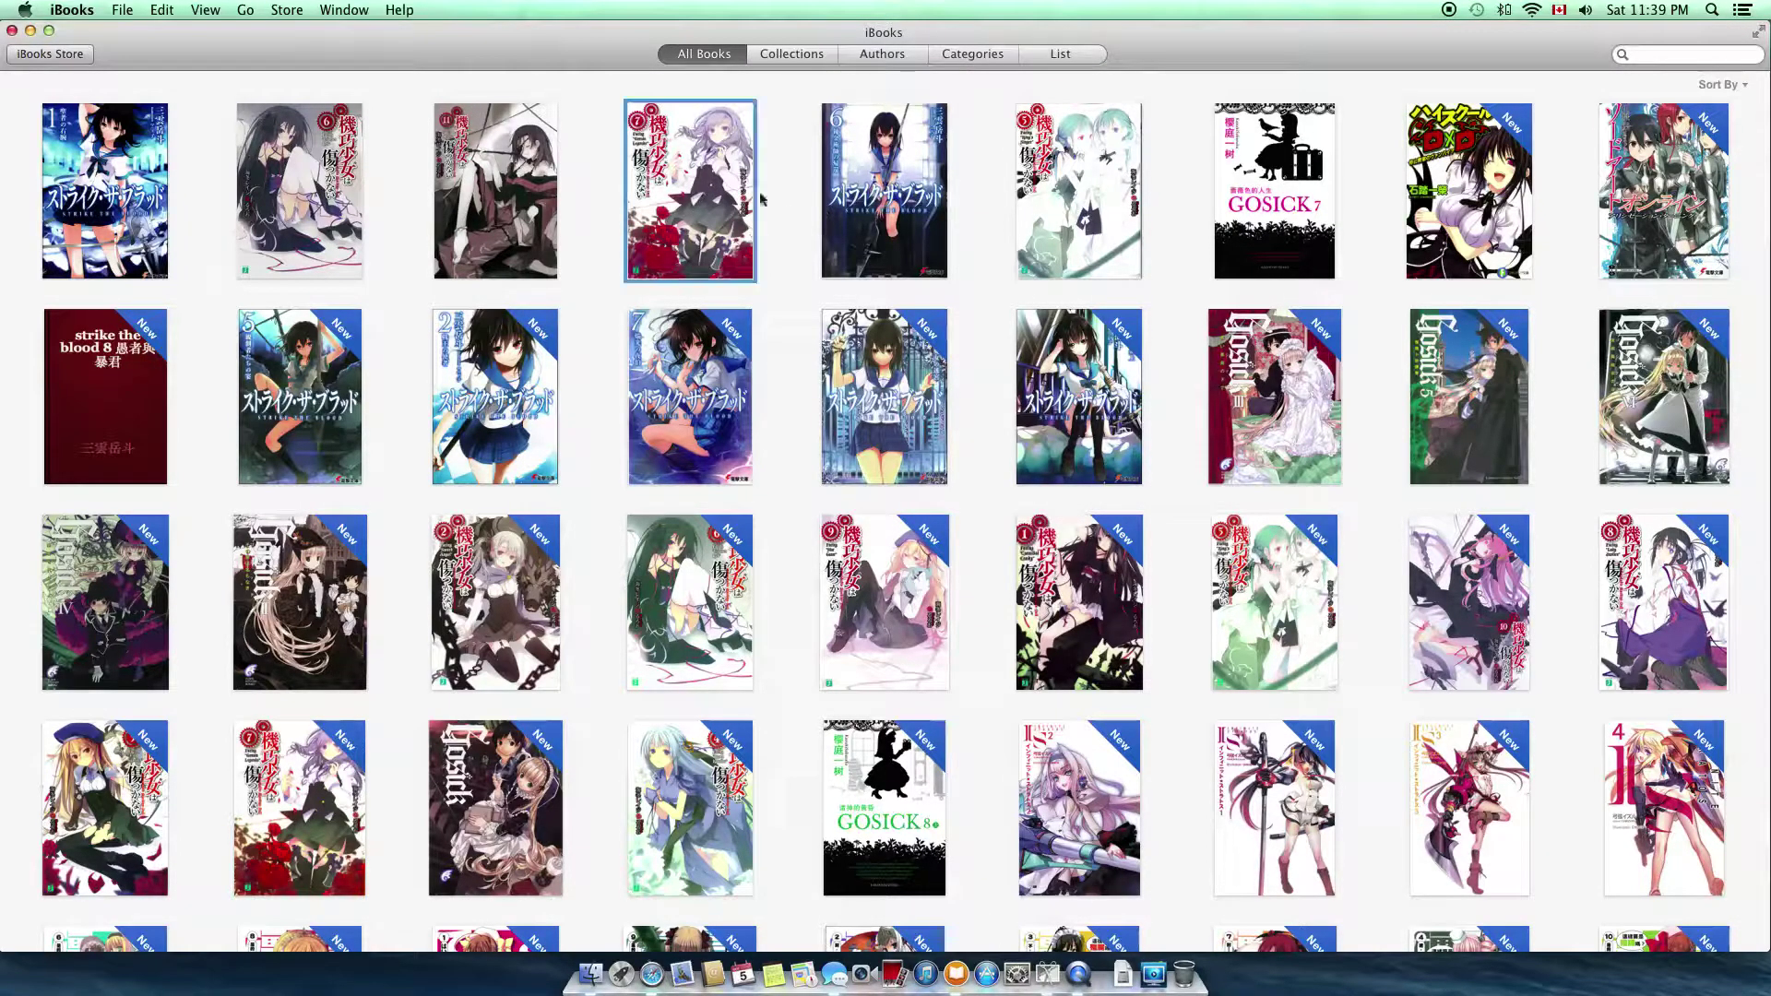
Open volume 7, then Strike the Blood volume 6, returning to the library afterwards.
double_click(693, 197)
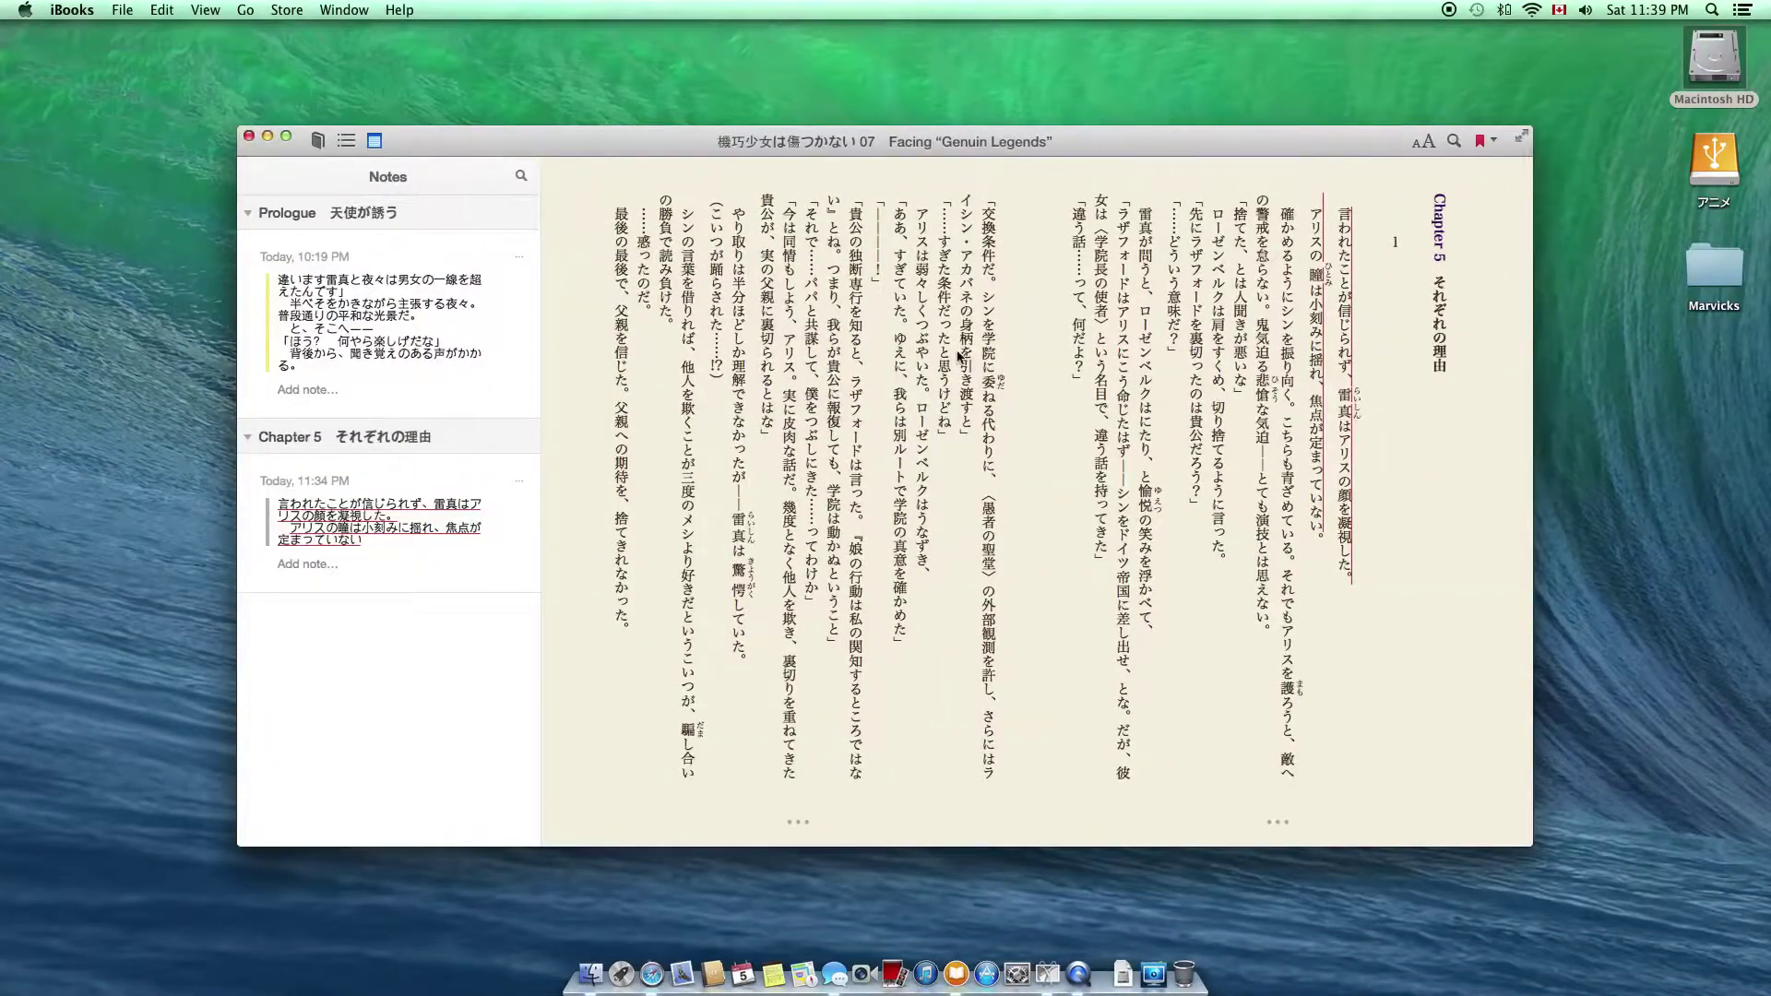
key(super+shift+l)
double_click(869, 222)
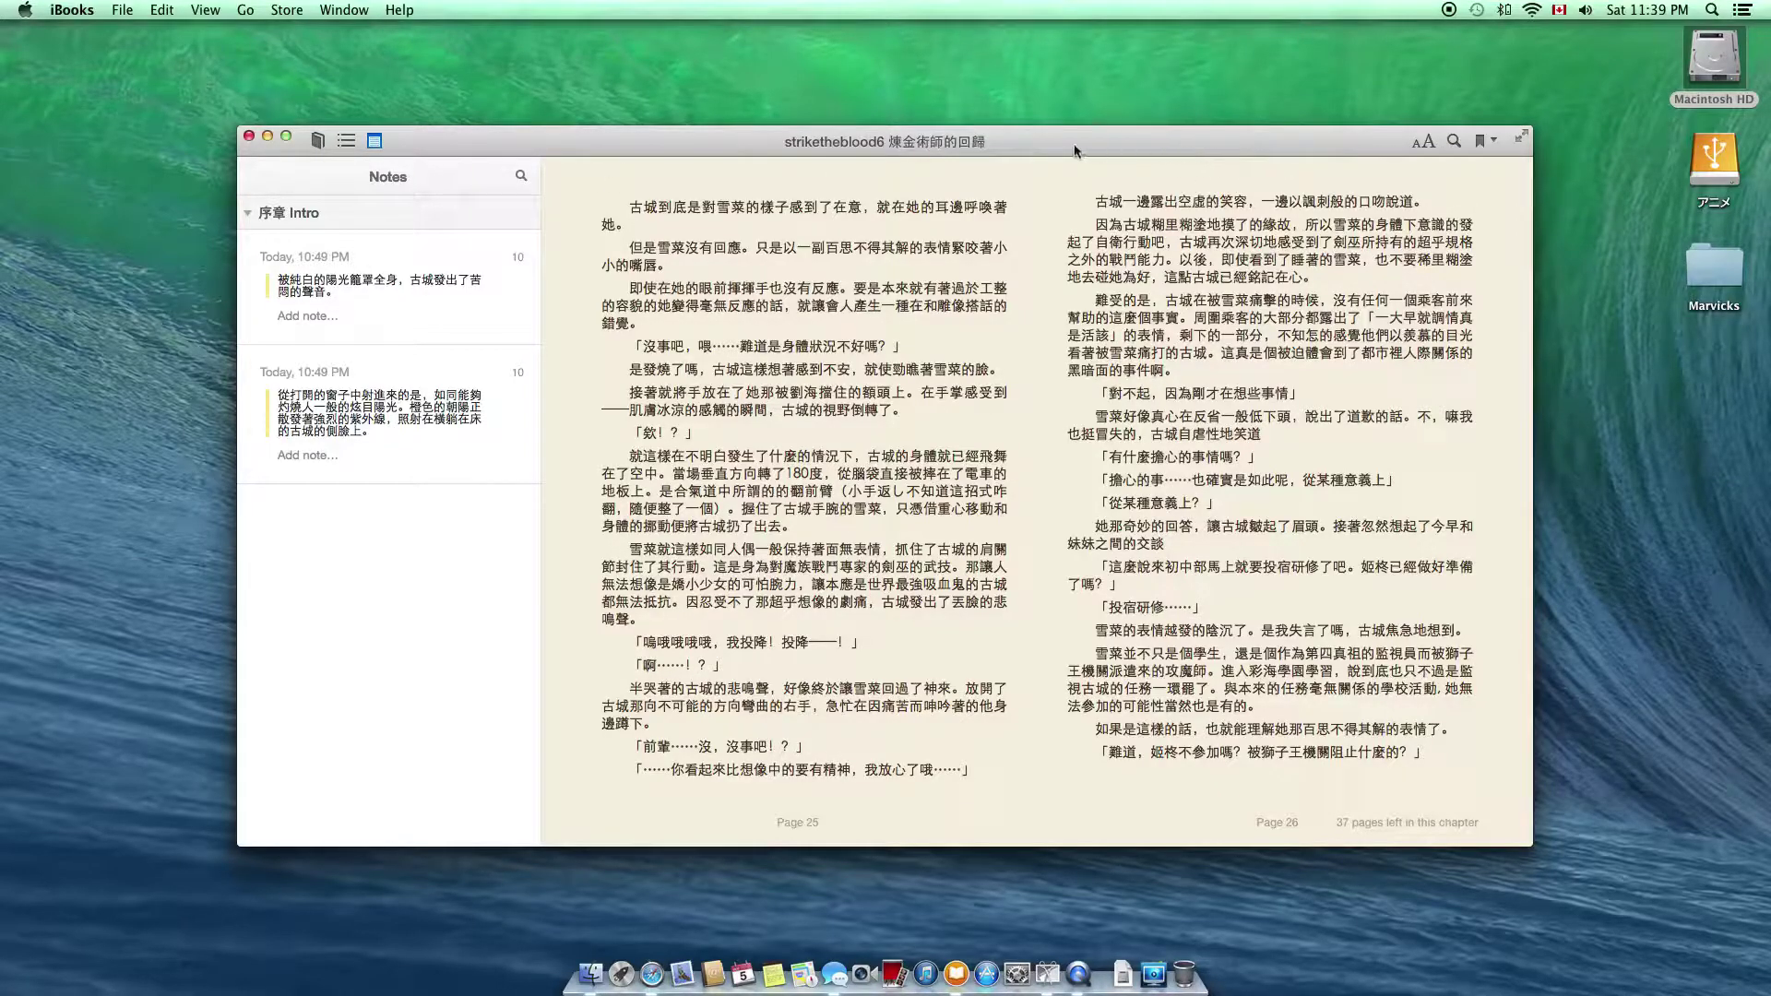
click(319, 143)
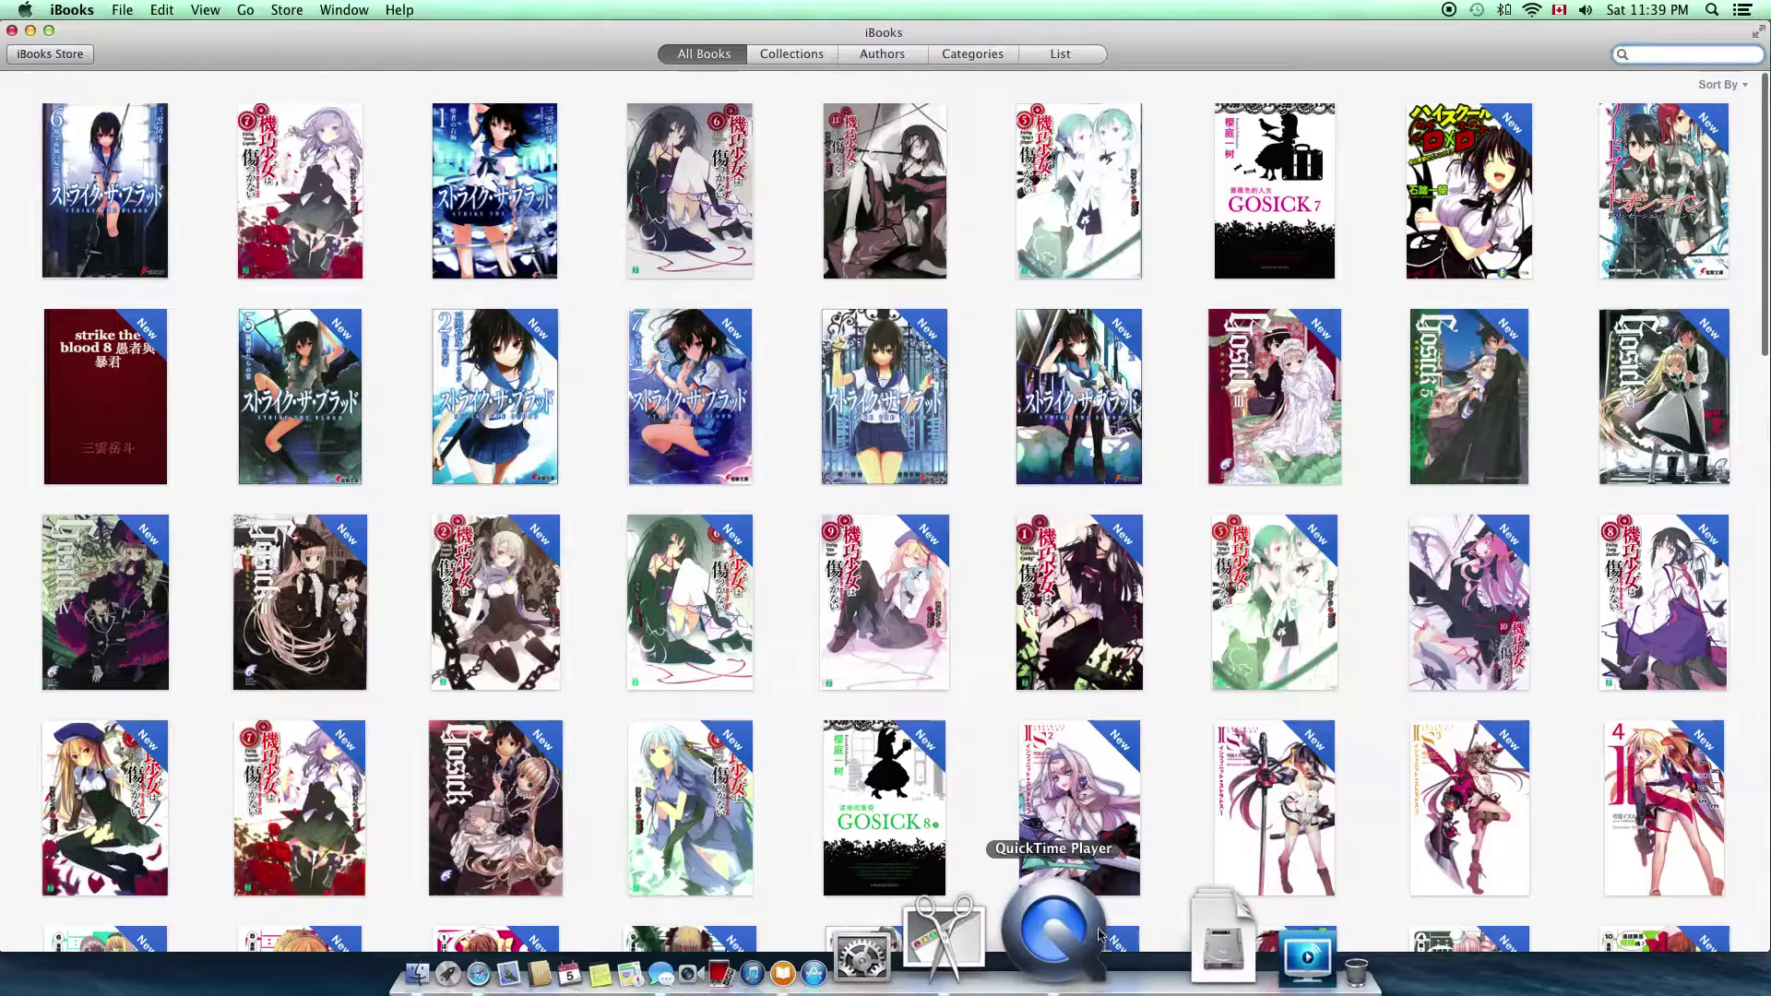
Bring the Strike the Blood 6 window forward and show its notes list beside the pages.
key(ctrl+Up)
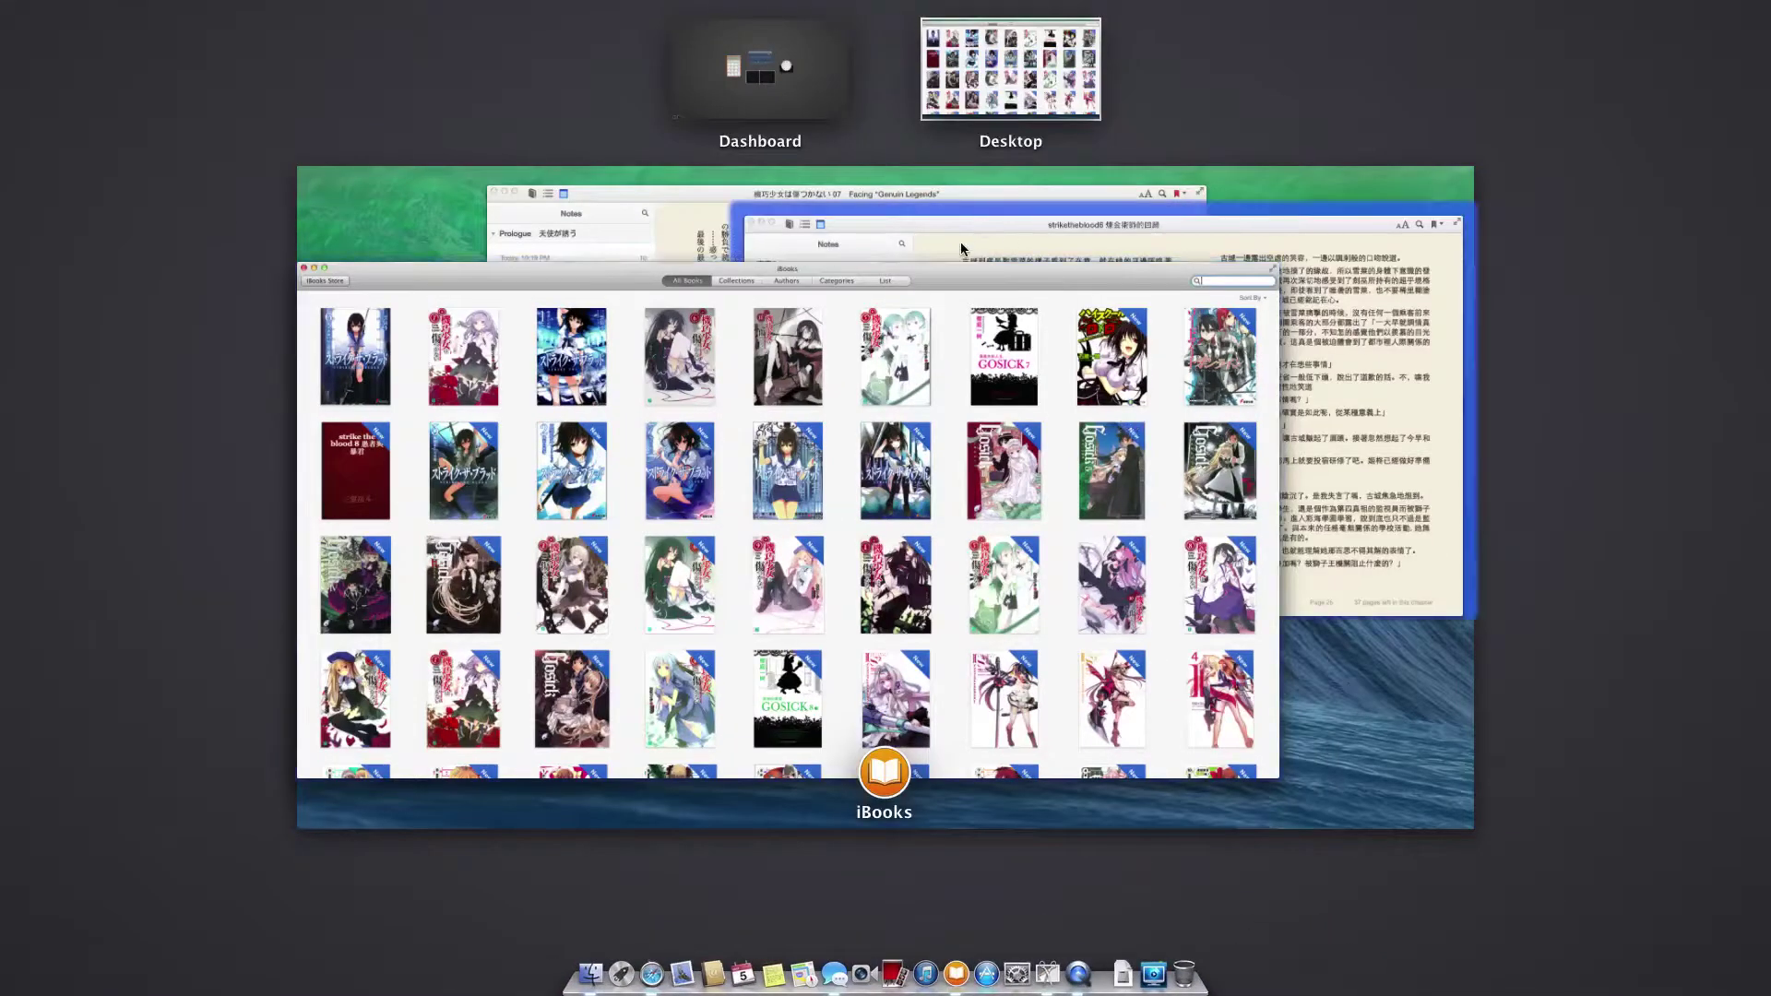
click(961, 249)
click(347, 141)
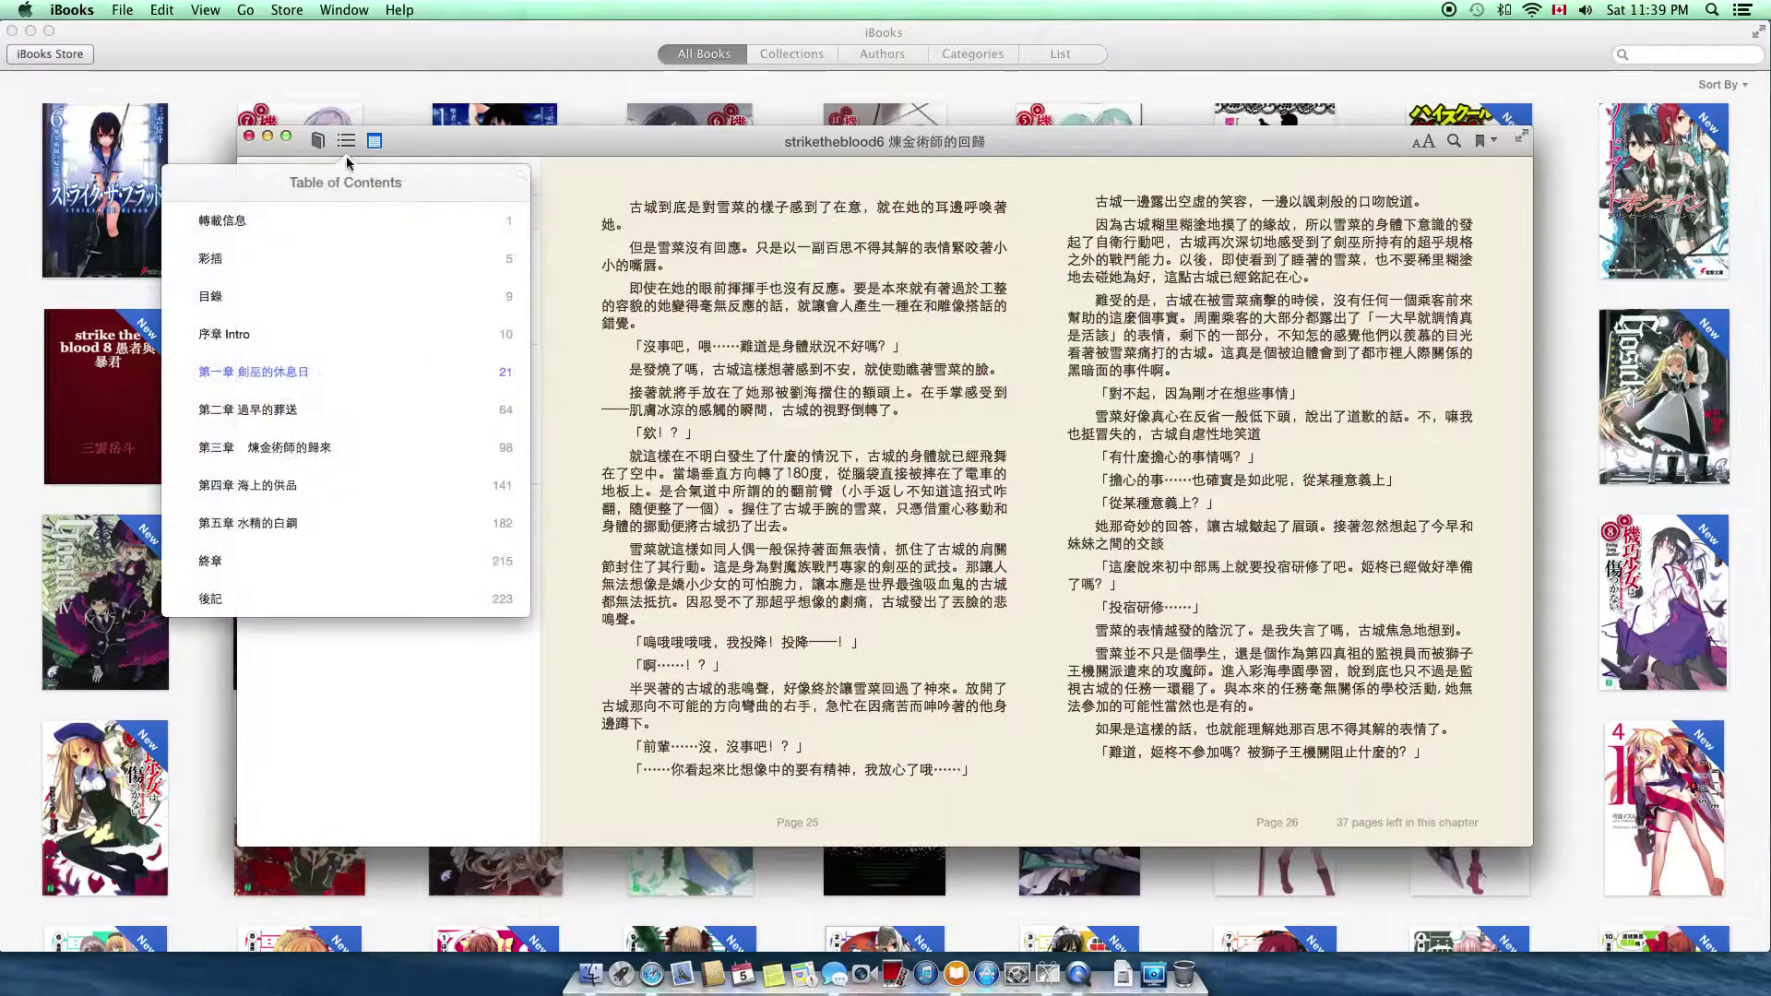
click(375, 140)
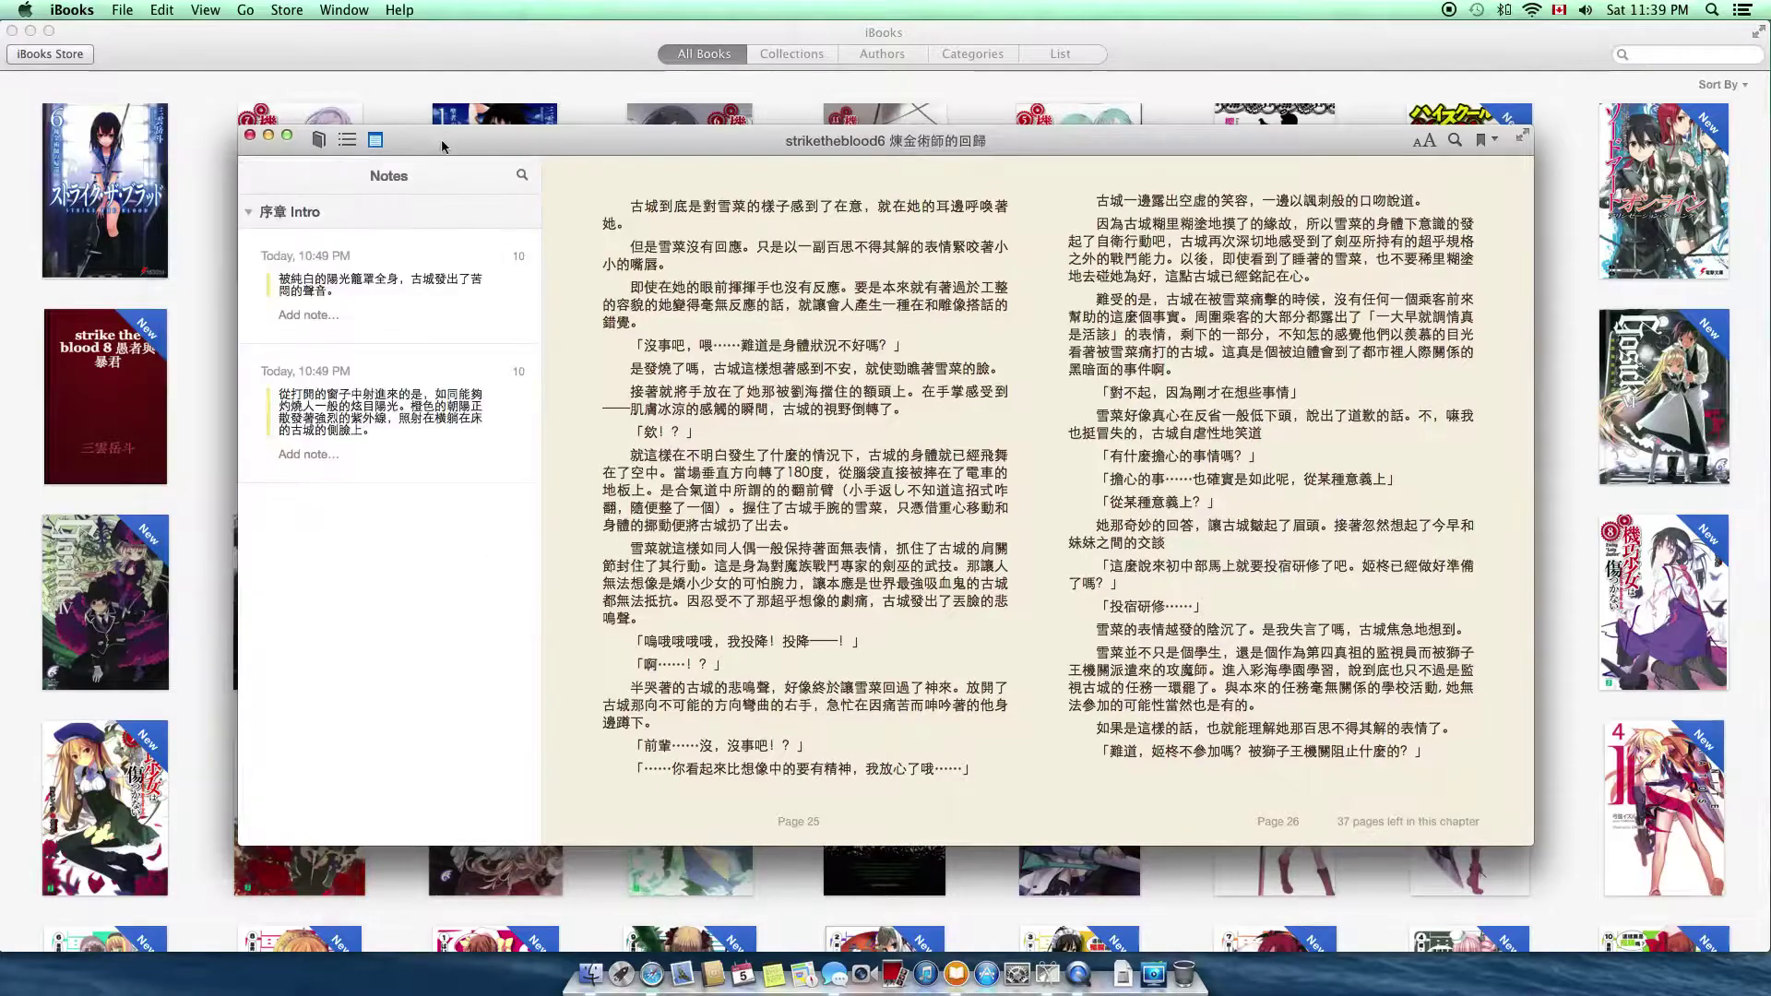
click(380, 139)
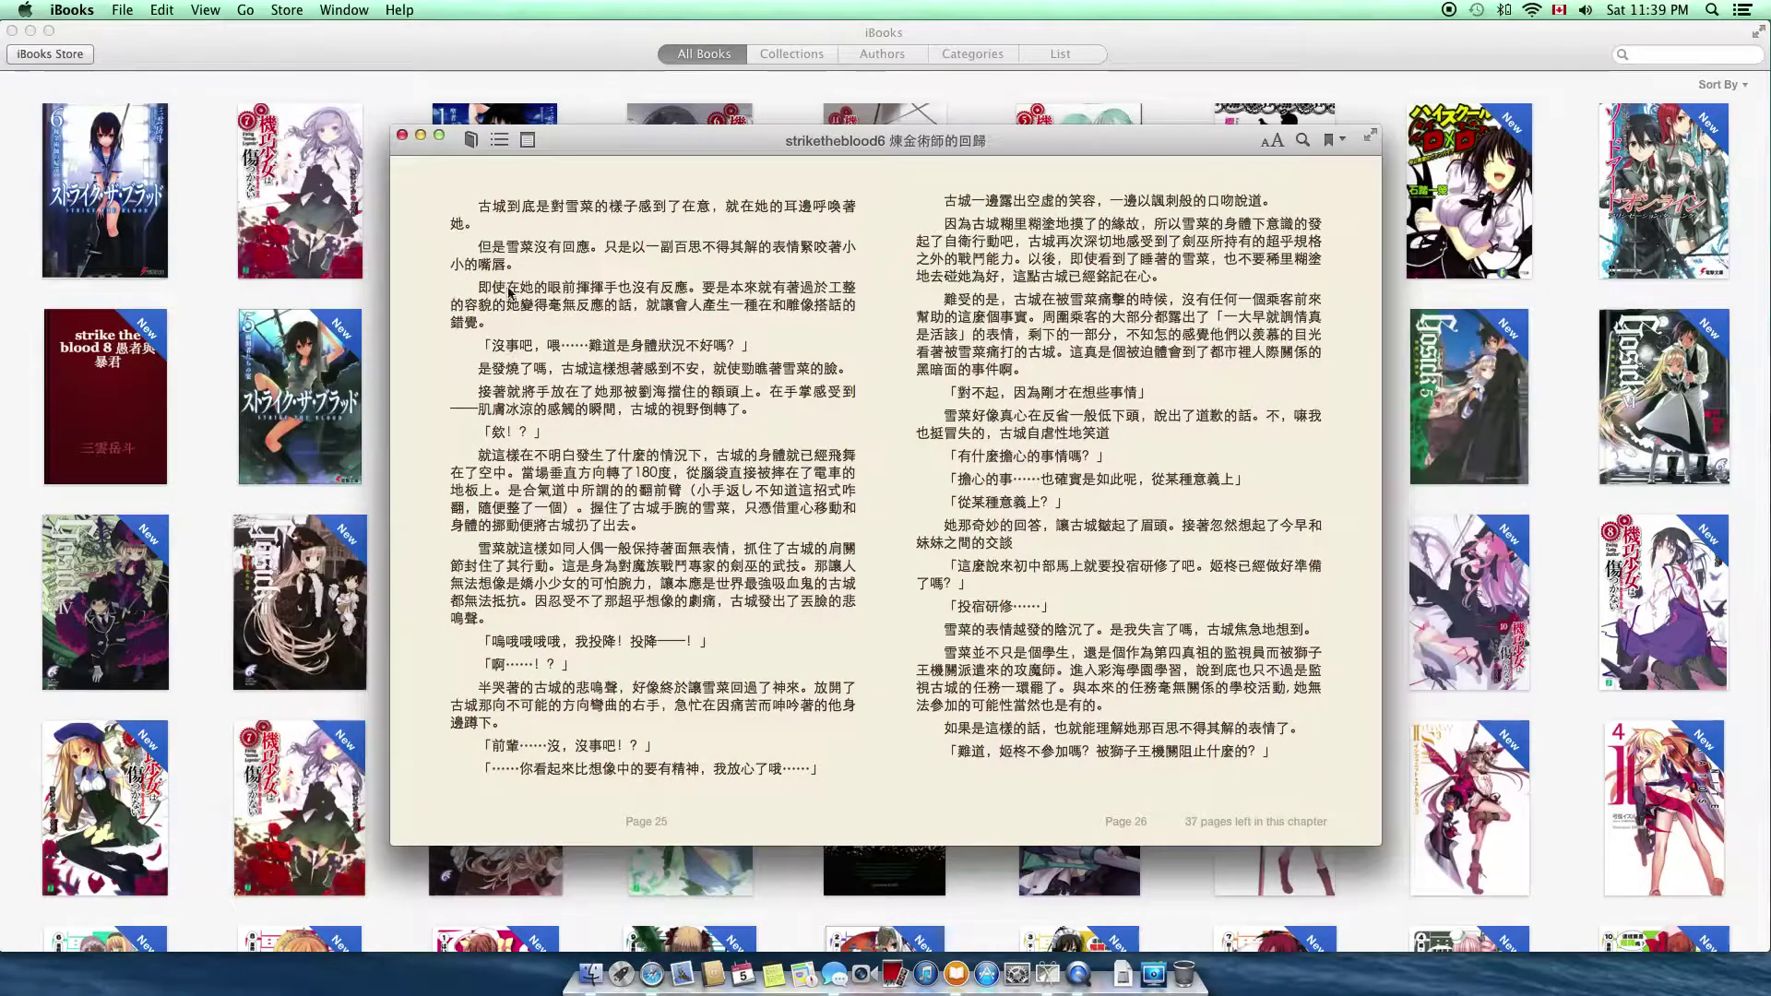
click(528, 140)
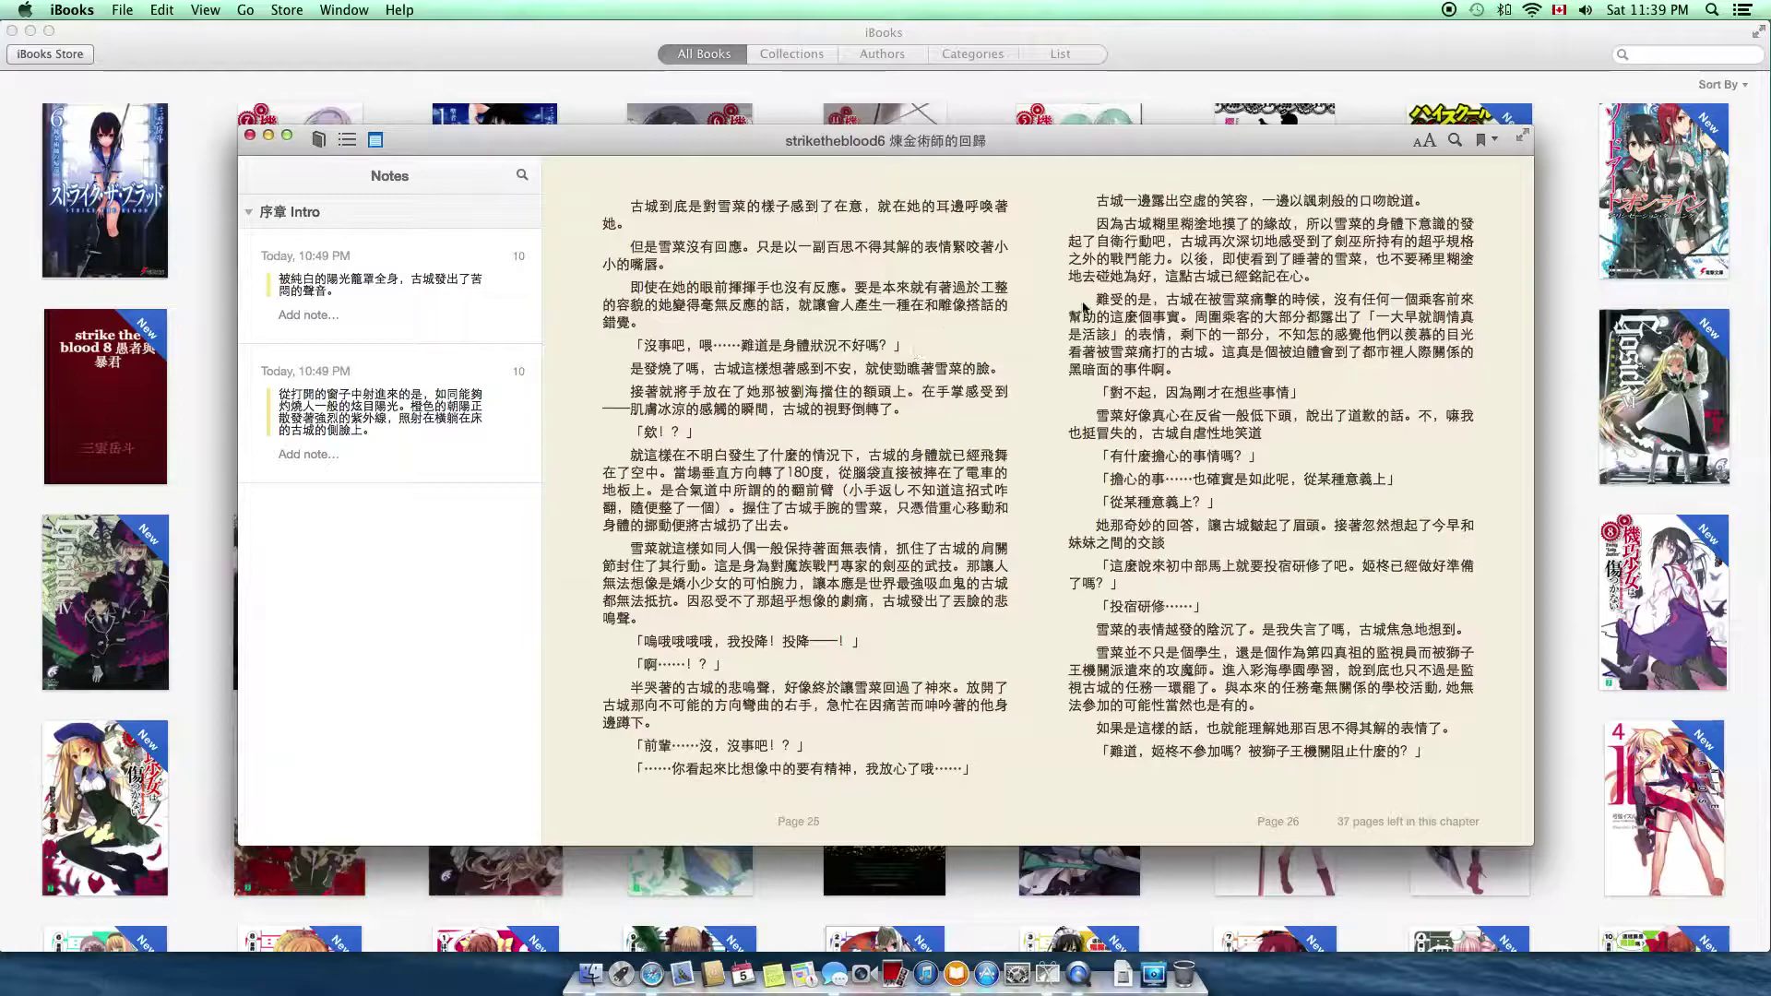
Preview the White and Night page themes, settle on Sepia, and briefly open book search.
click(1425, 142)
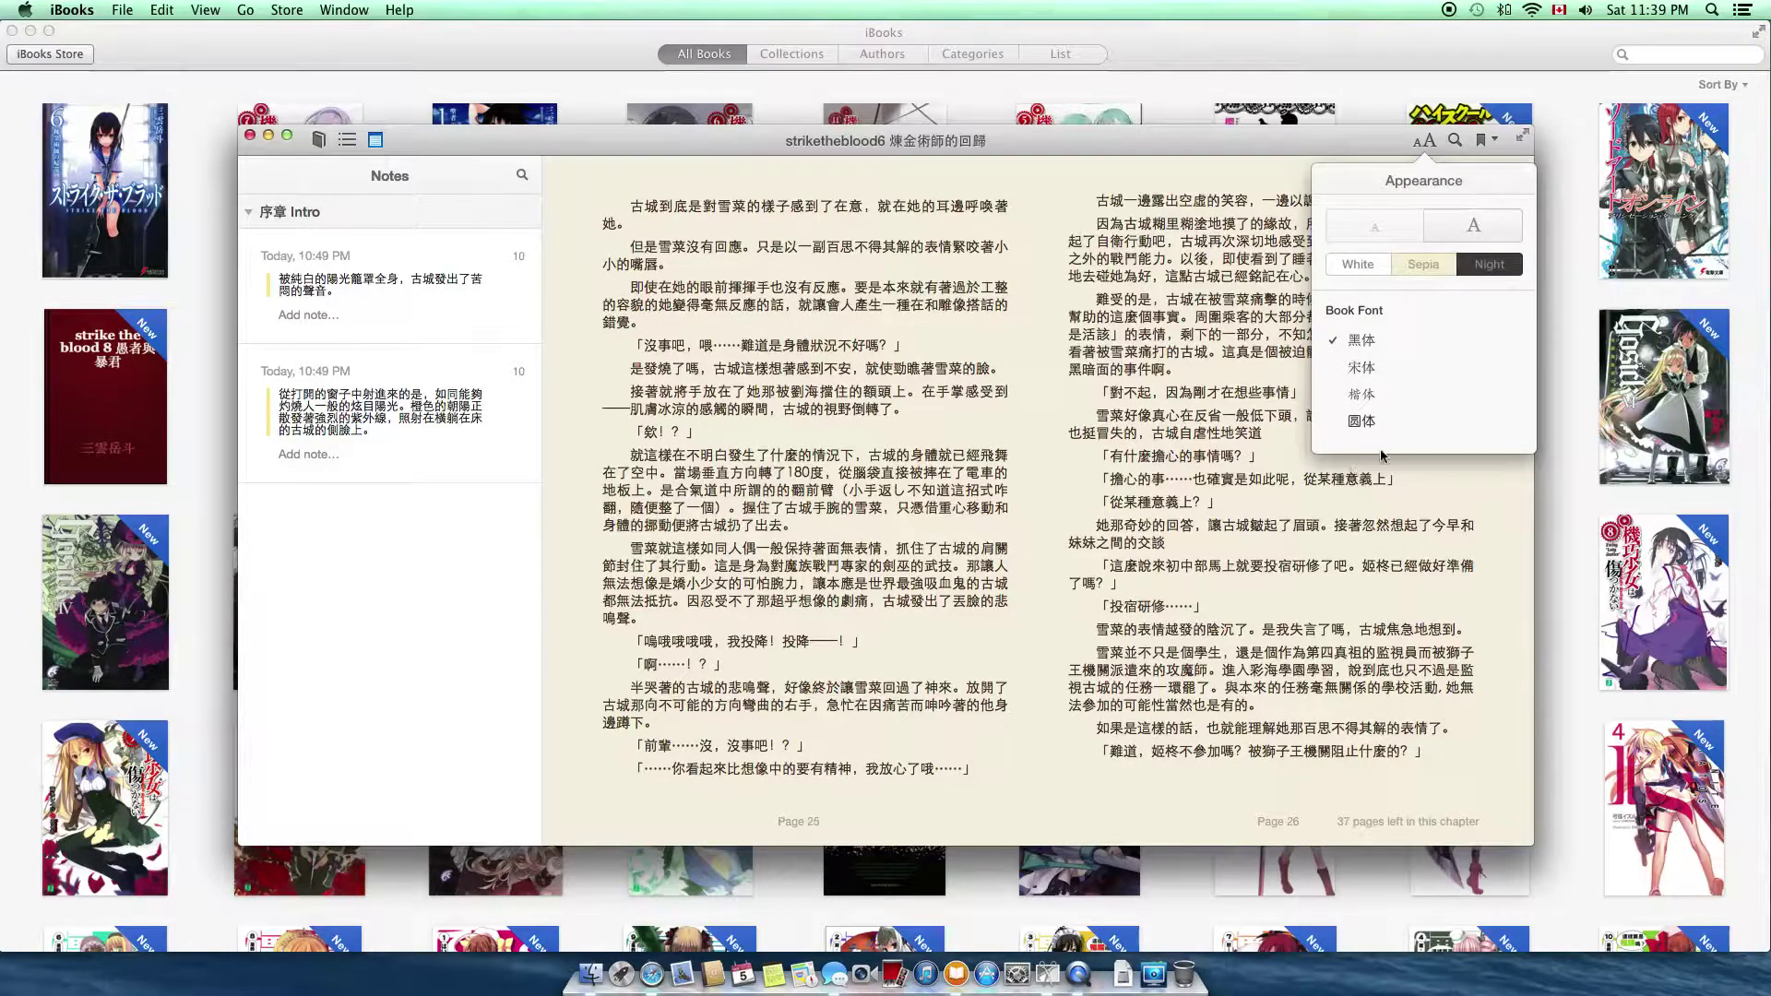
click(1380, 266)
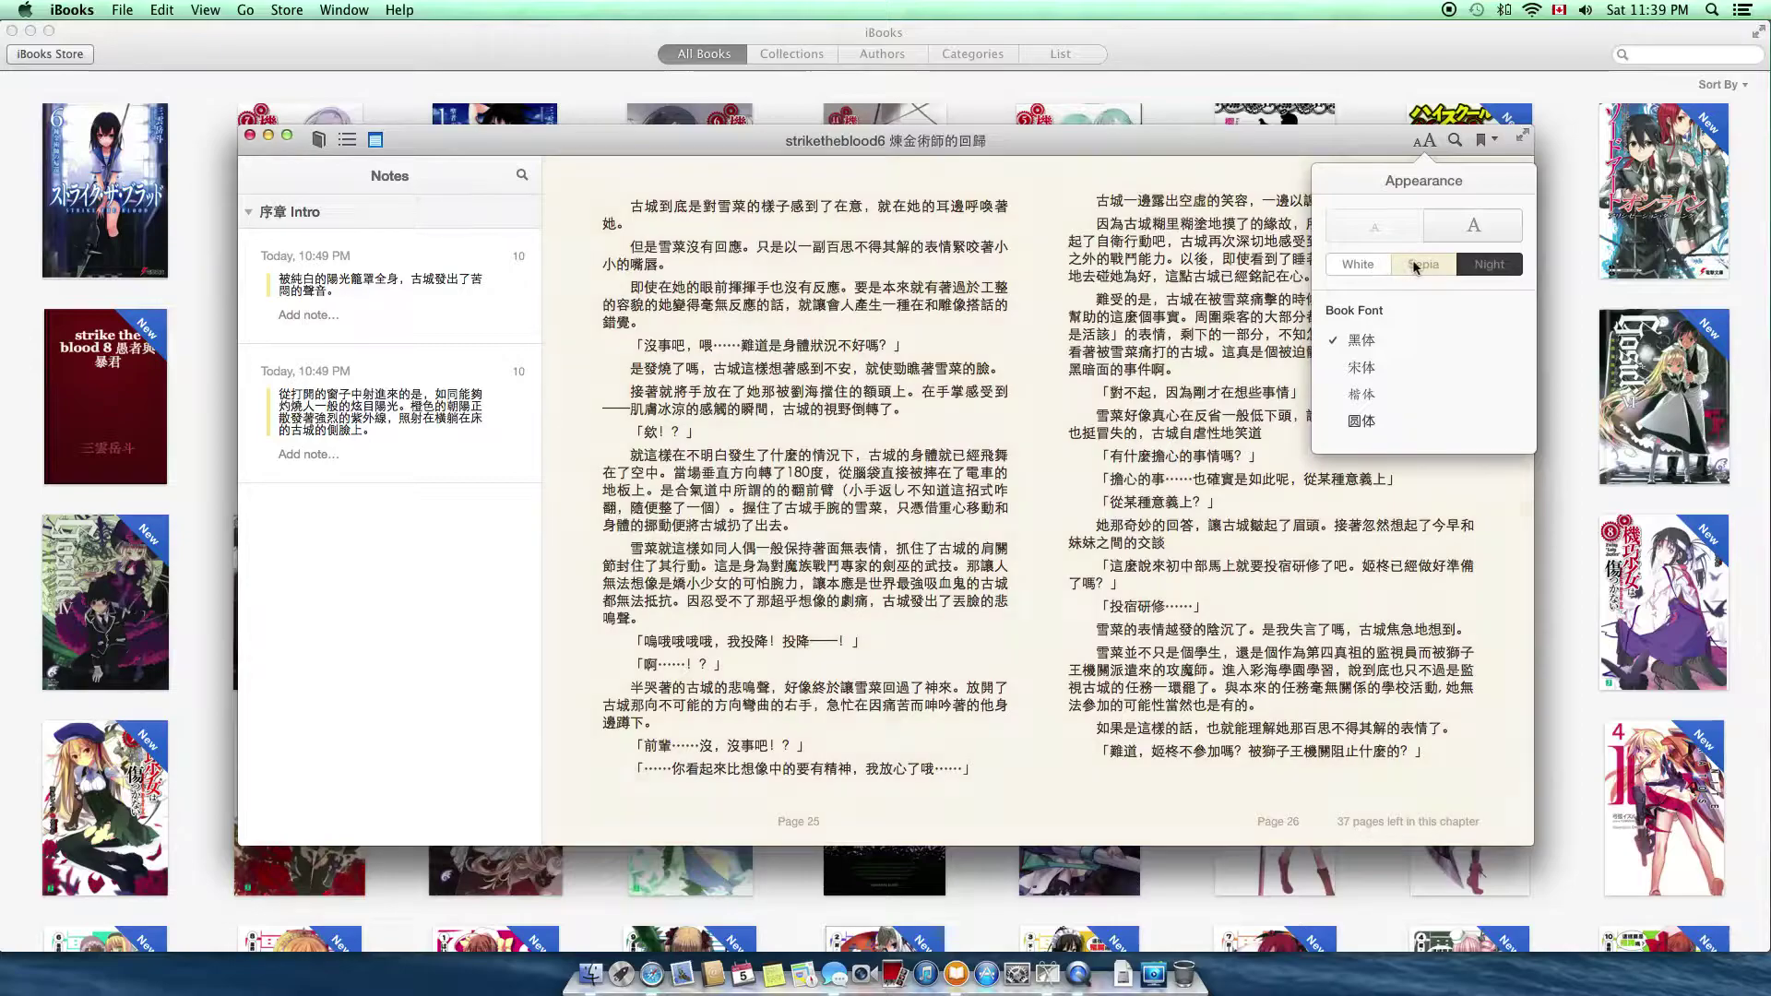
click(1410, 270)
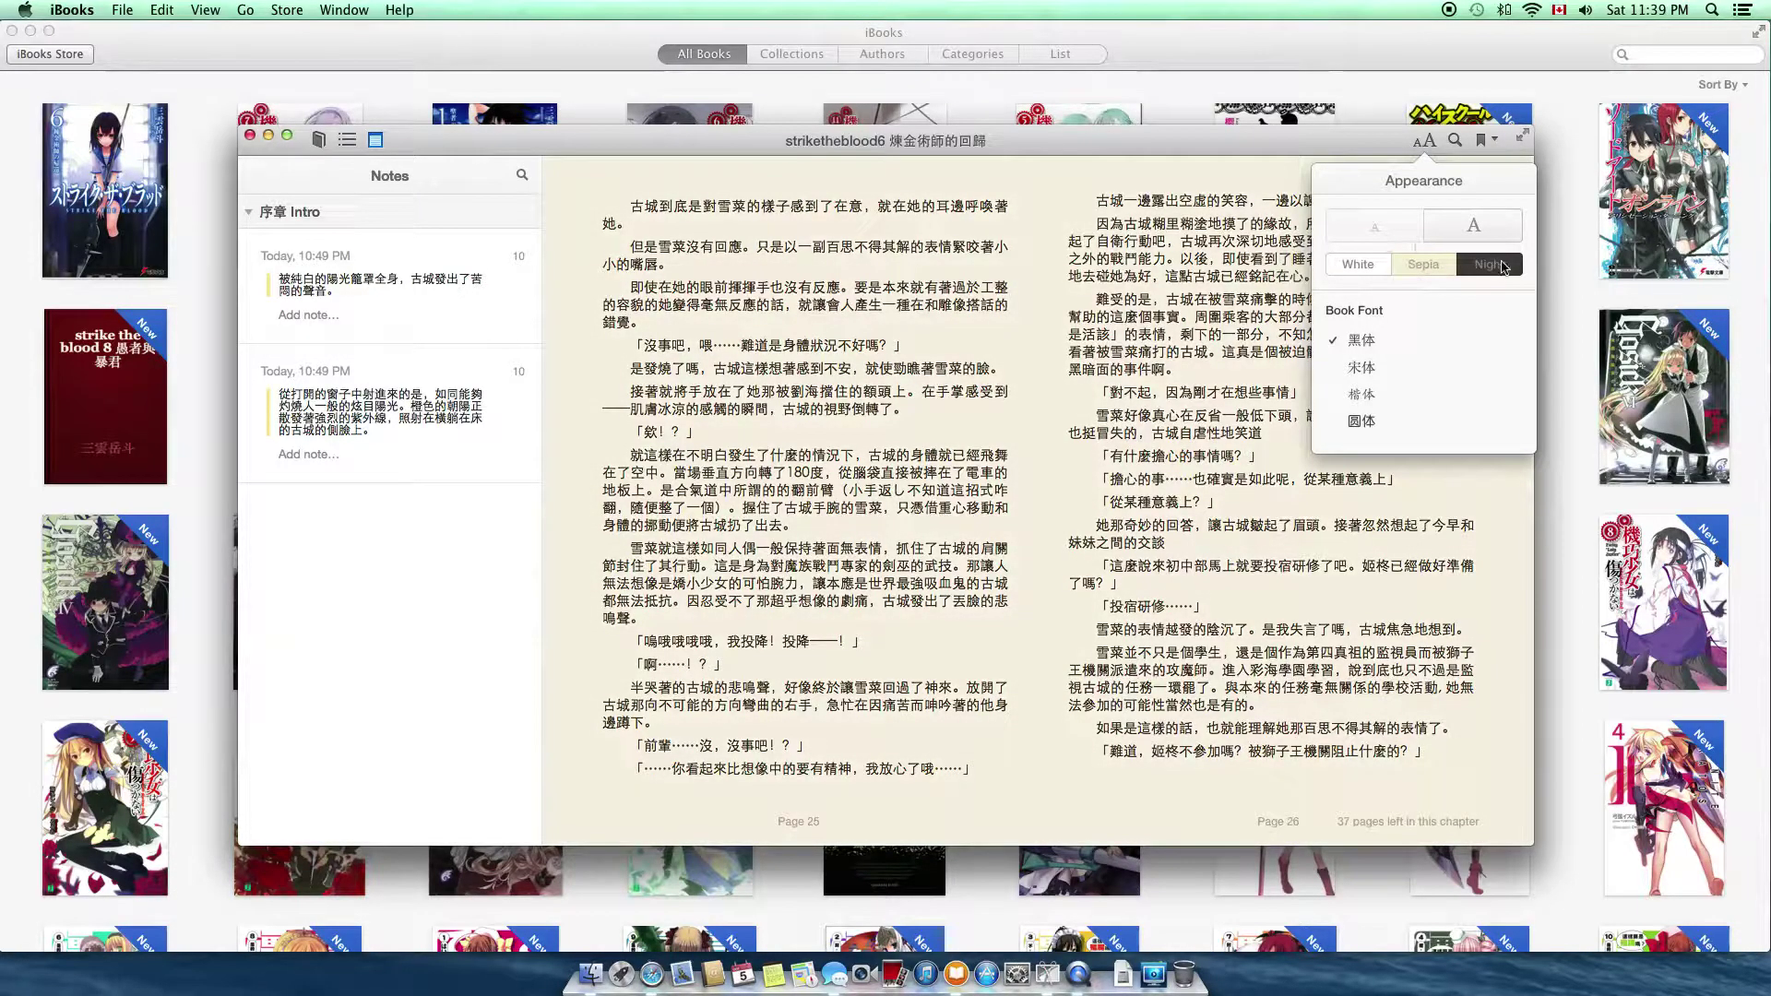
click(1490, 270)
click(1414, 269)
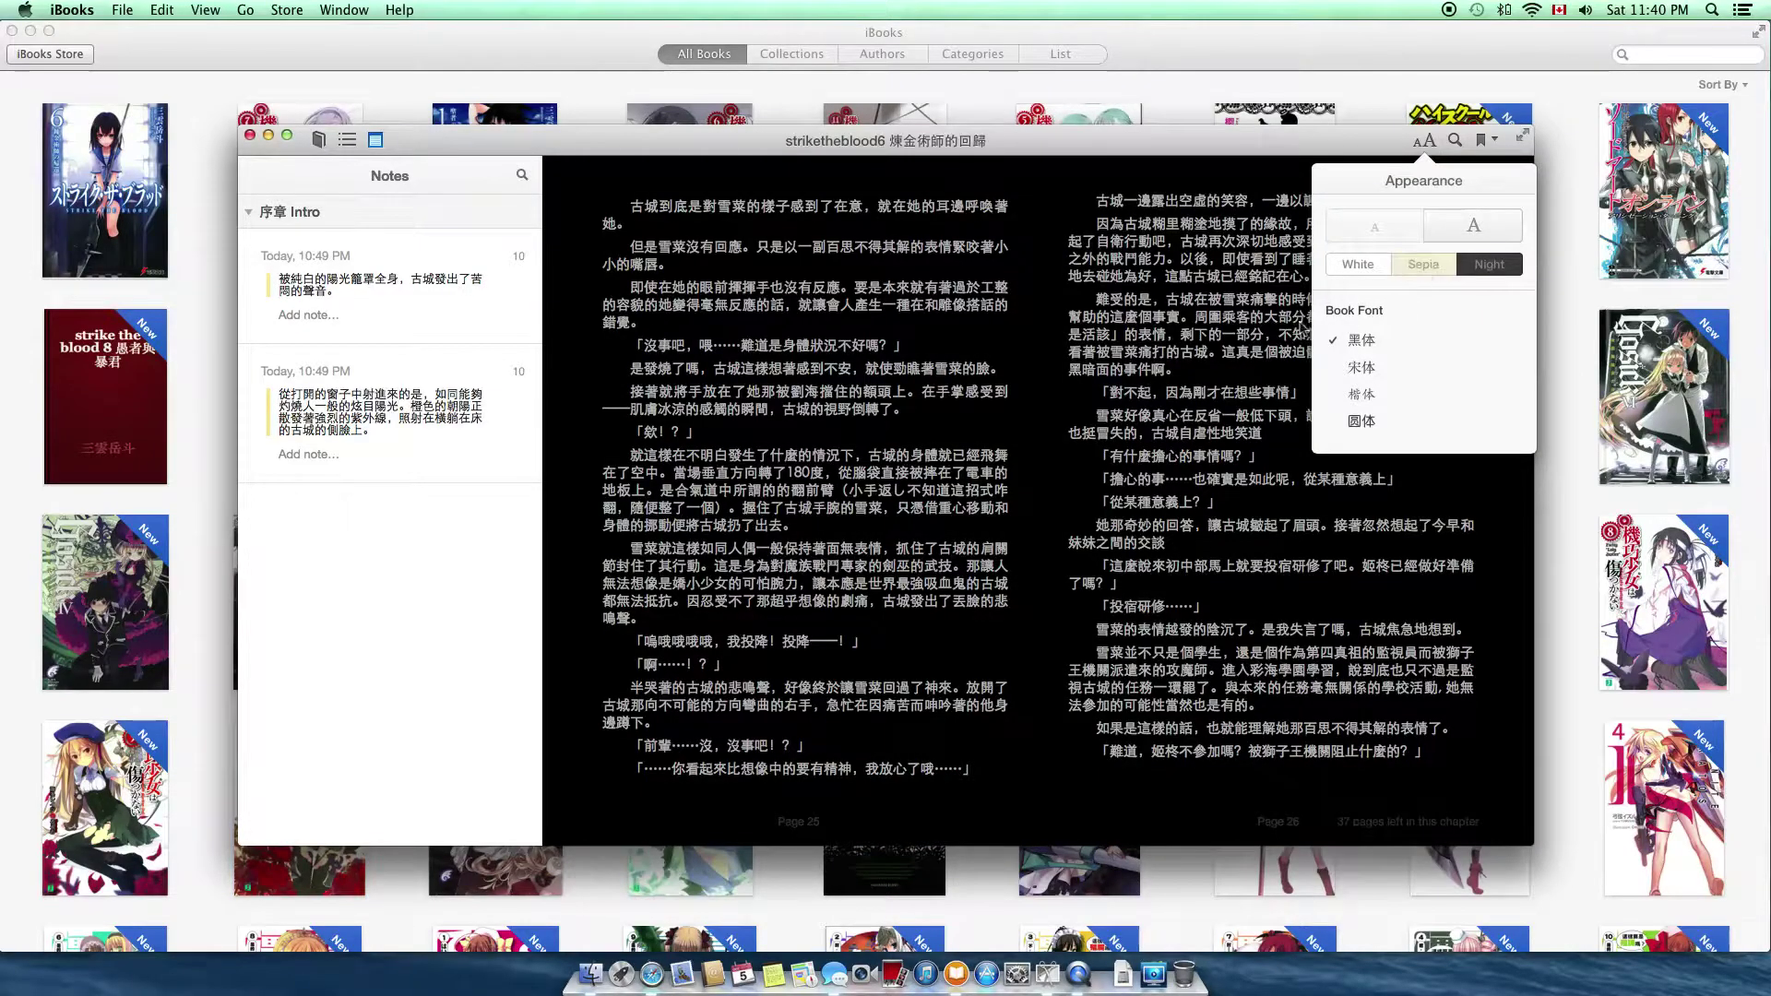
click(1467, 144)
click(1455, 140)
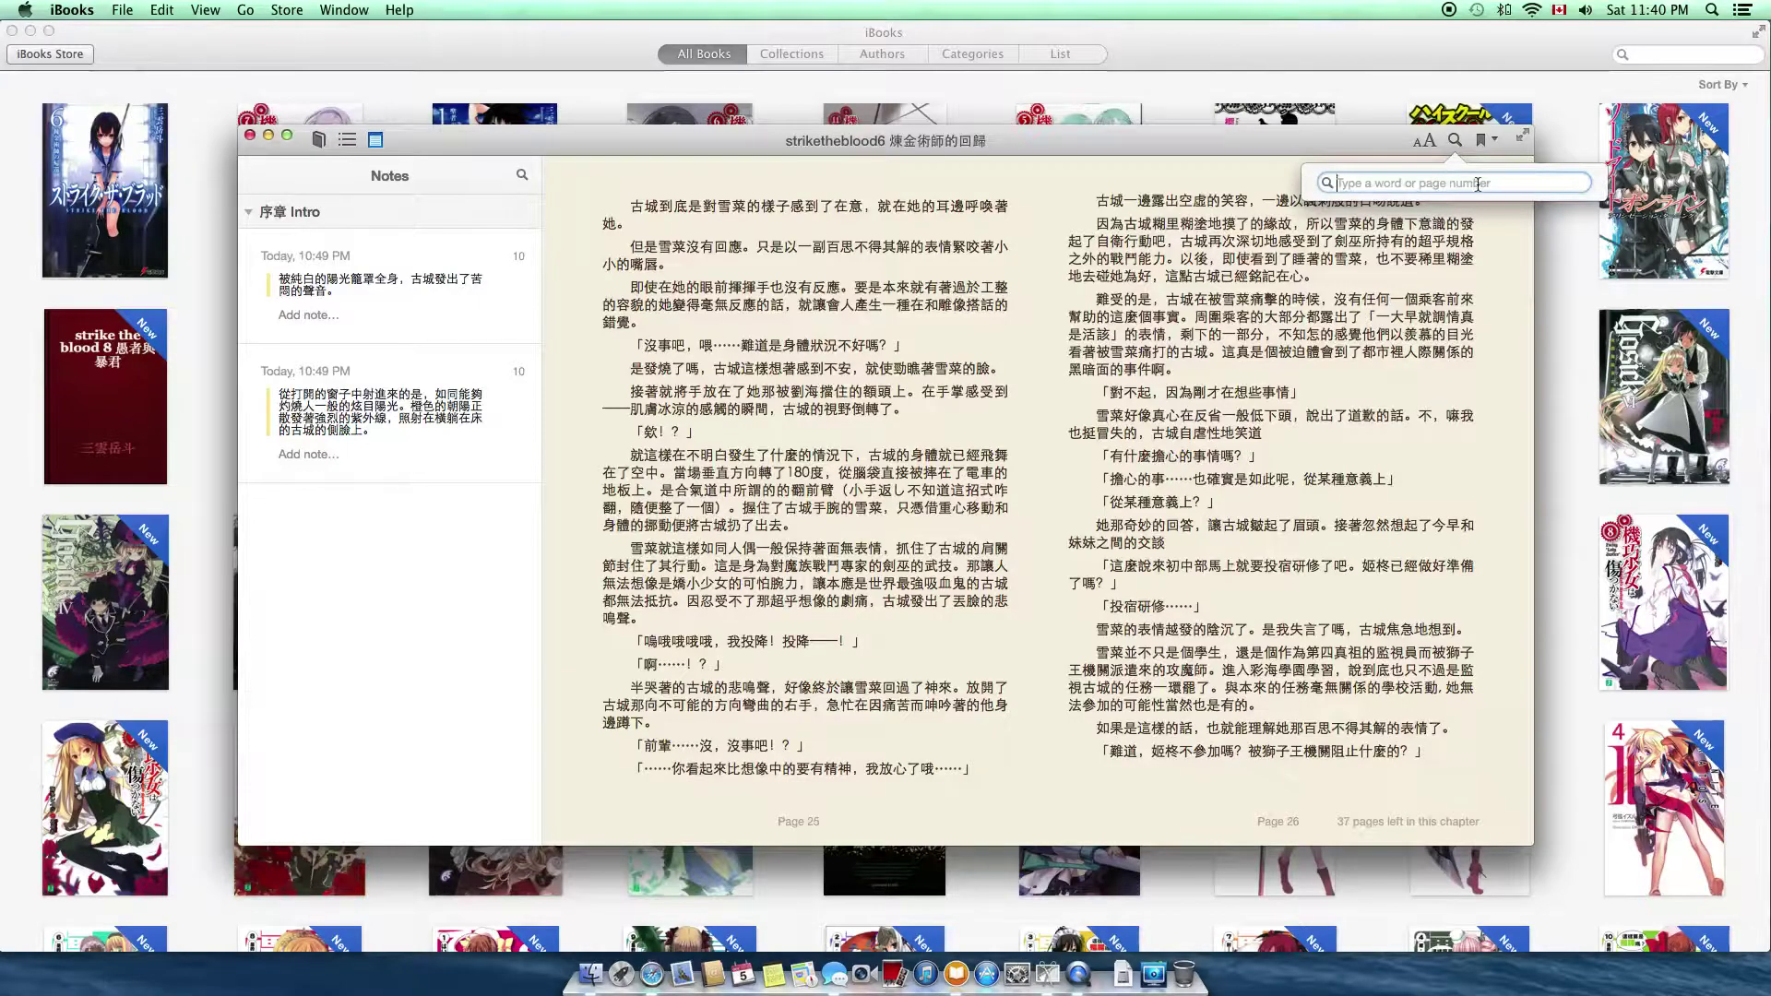
click(1384, 323)
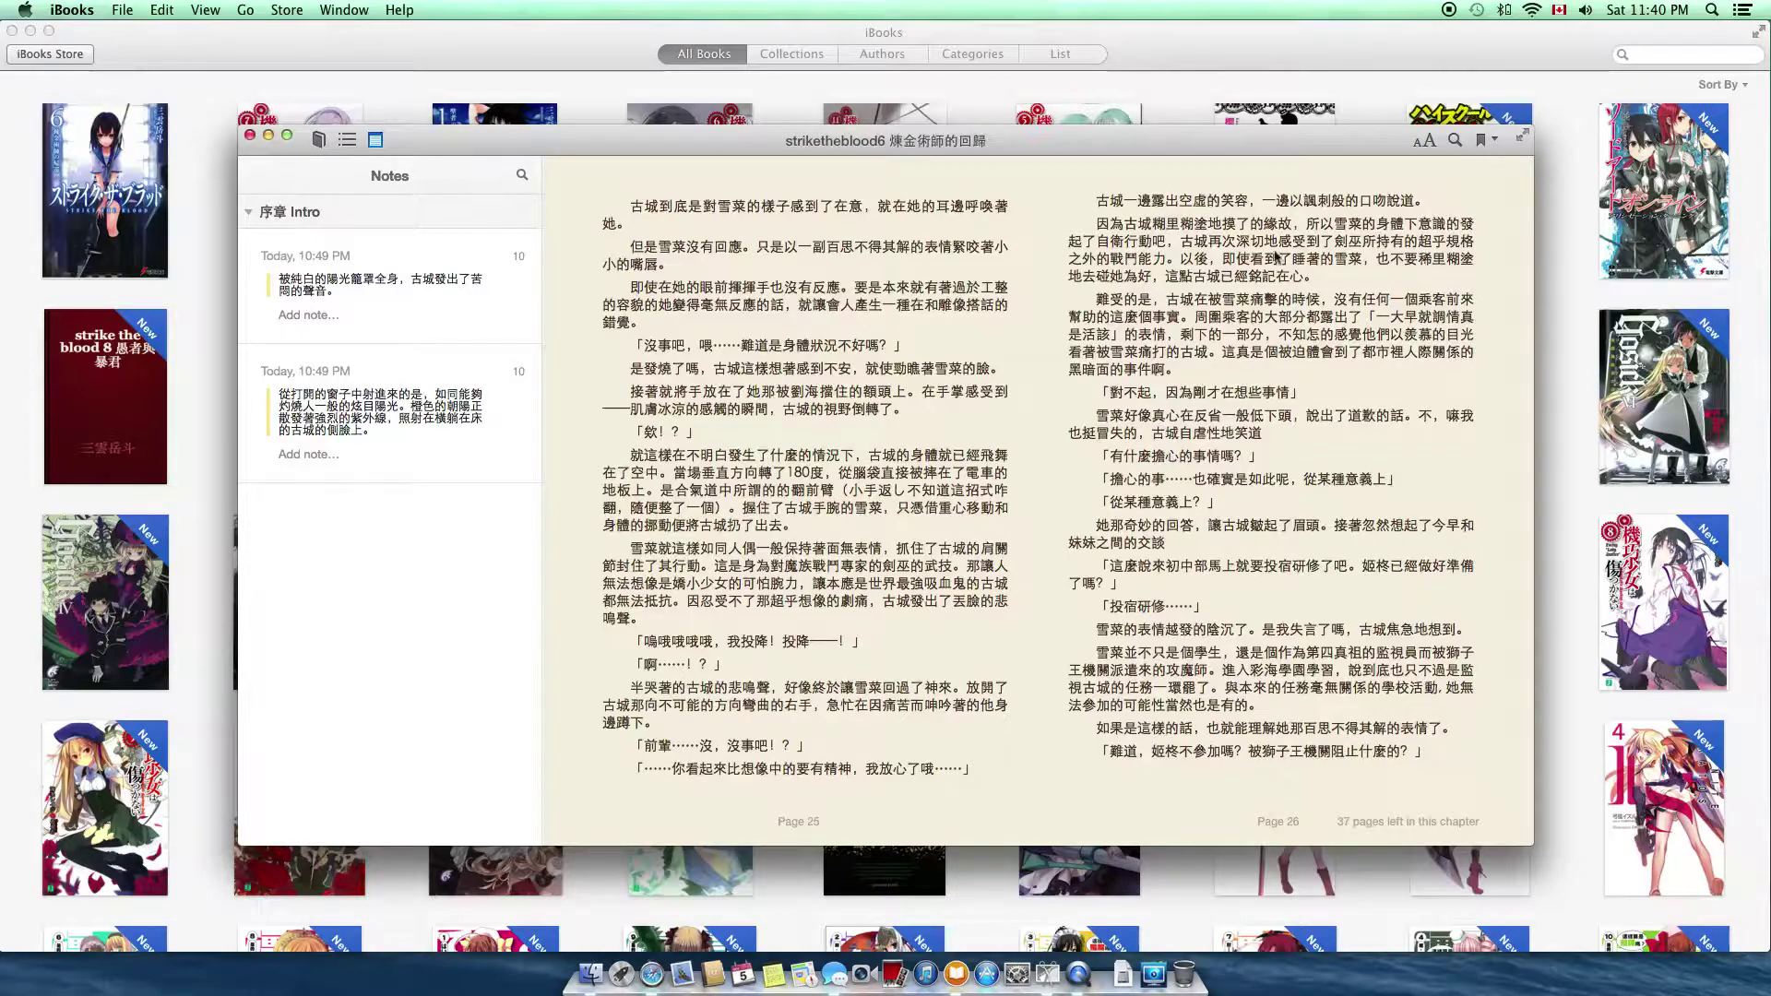
Highlight the opening paragraphs yellow, underline the third paragraph red, then select the 沒事吧 line.
drag(631, 204, 987, 268)
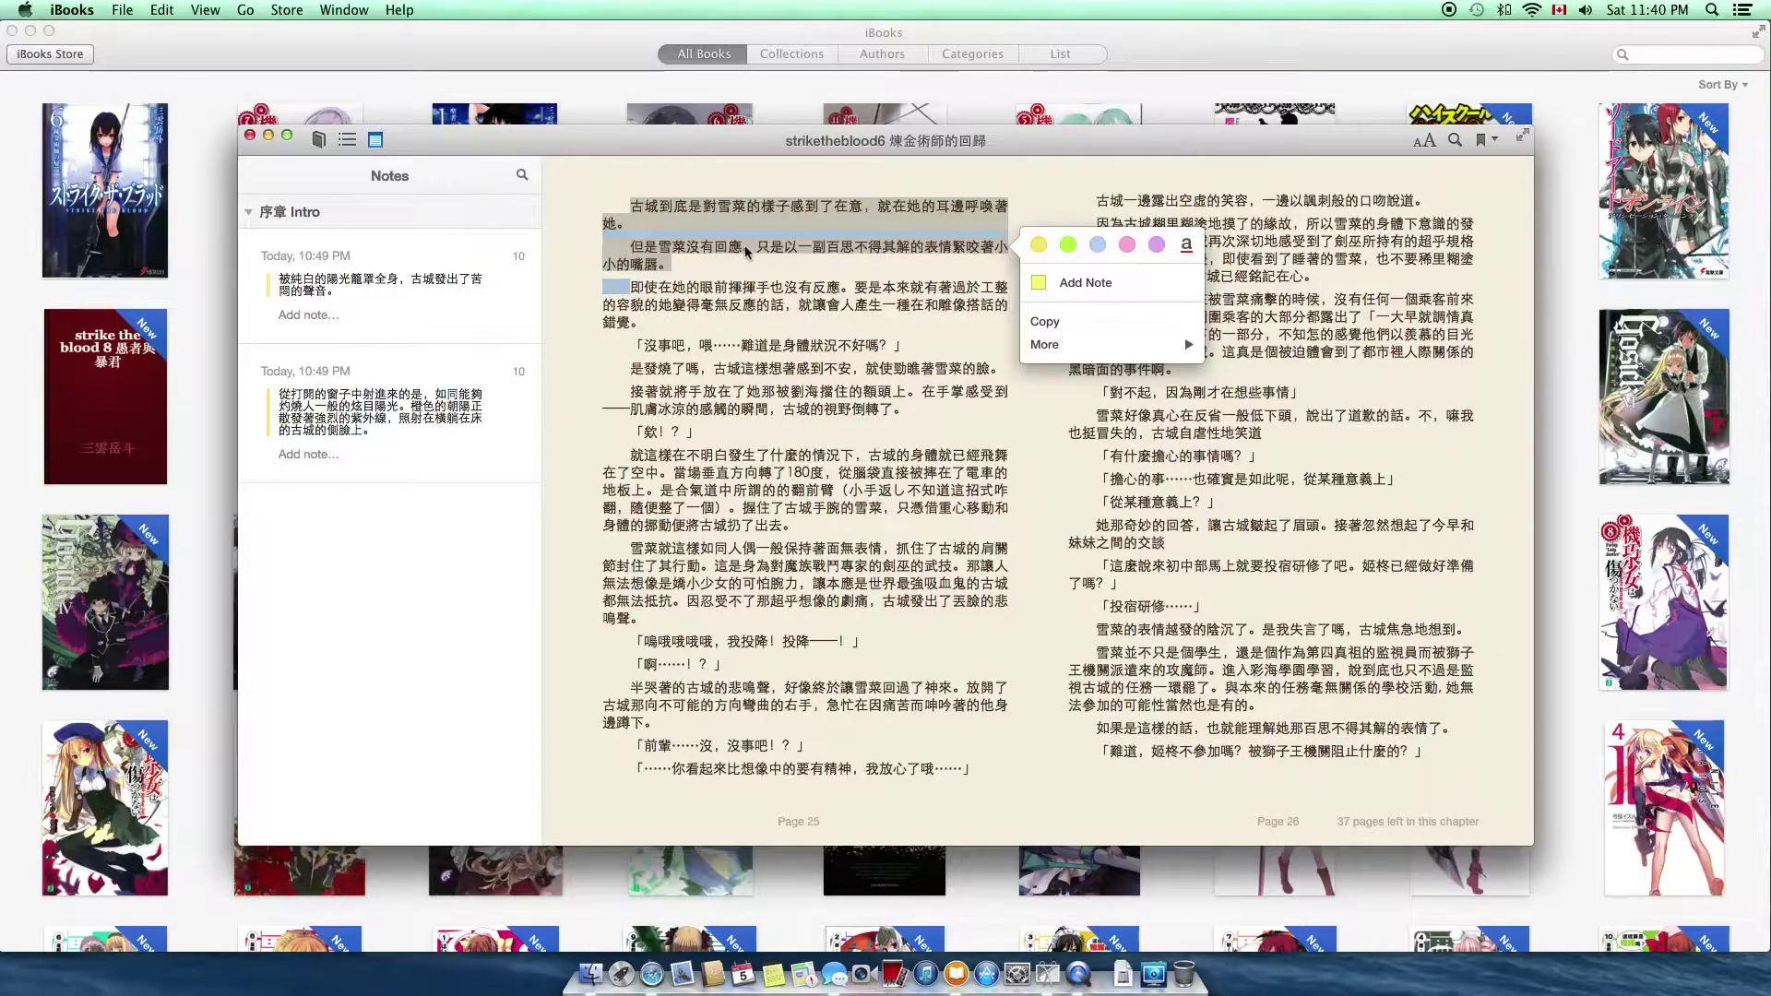
click(1038, 246)
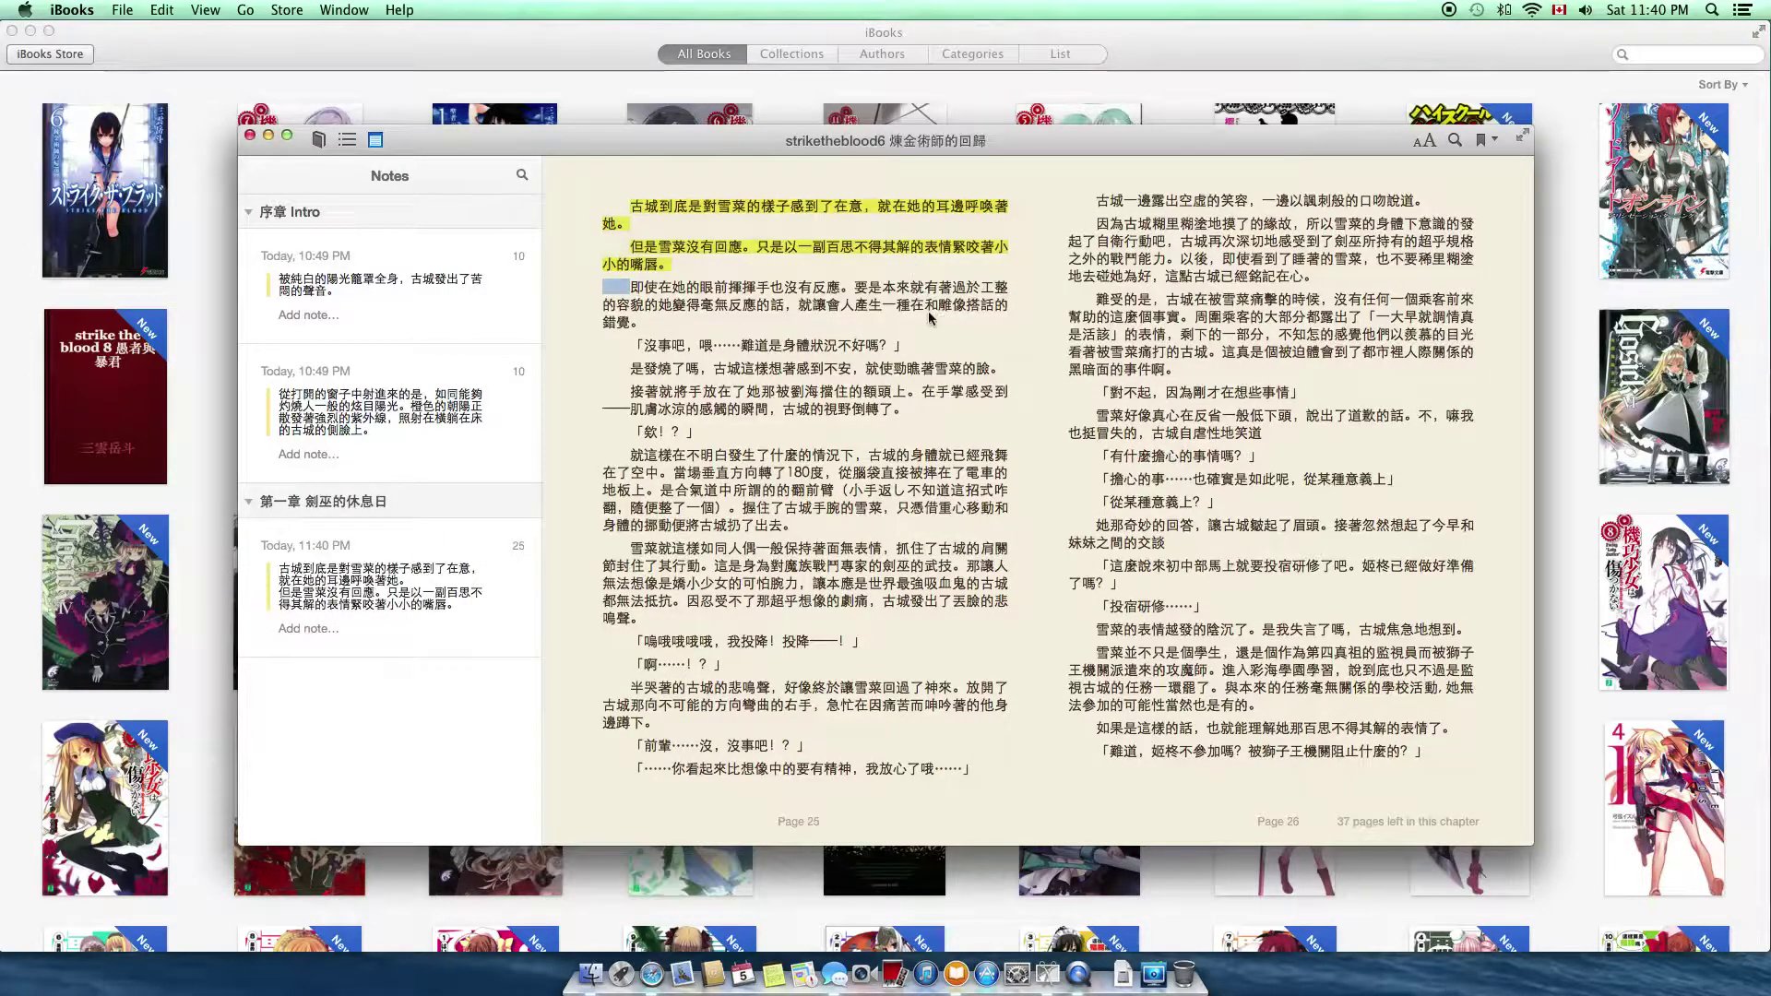
drag(636, 287, 996, 328)
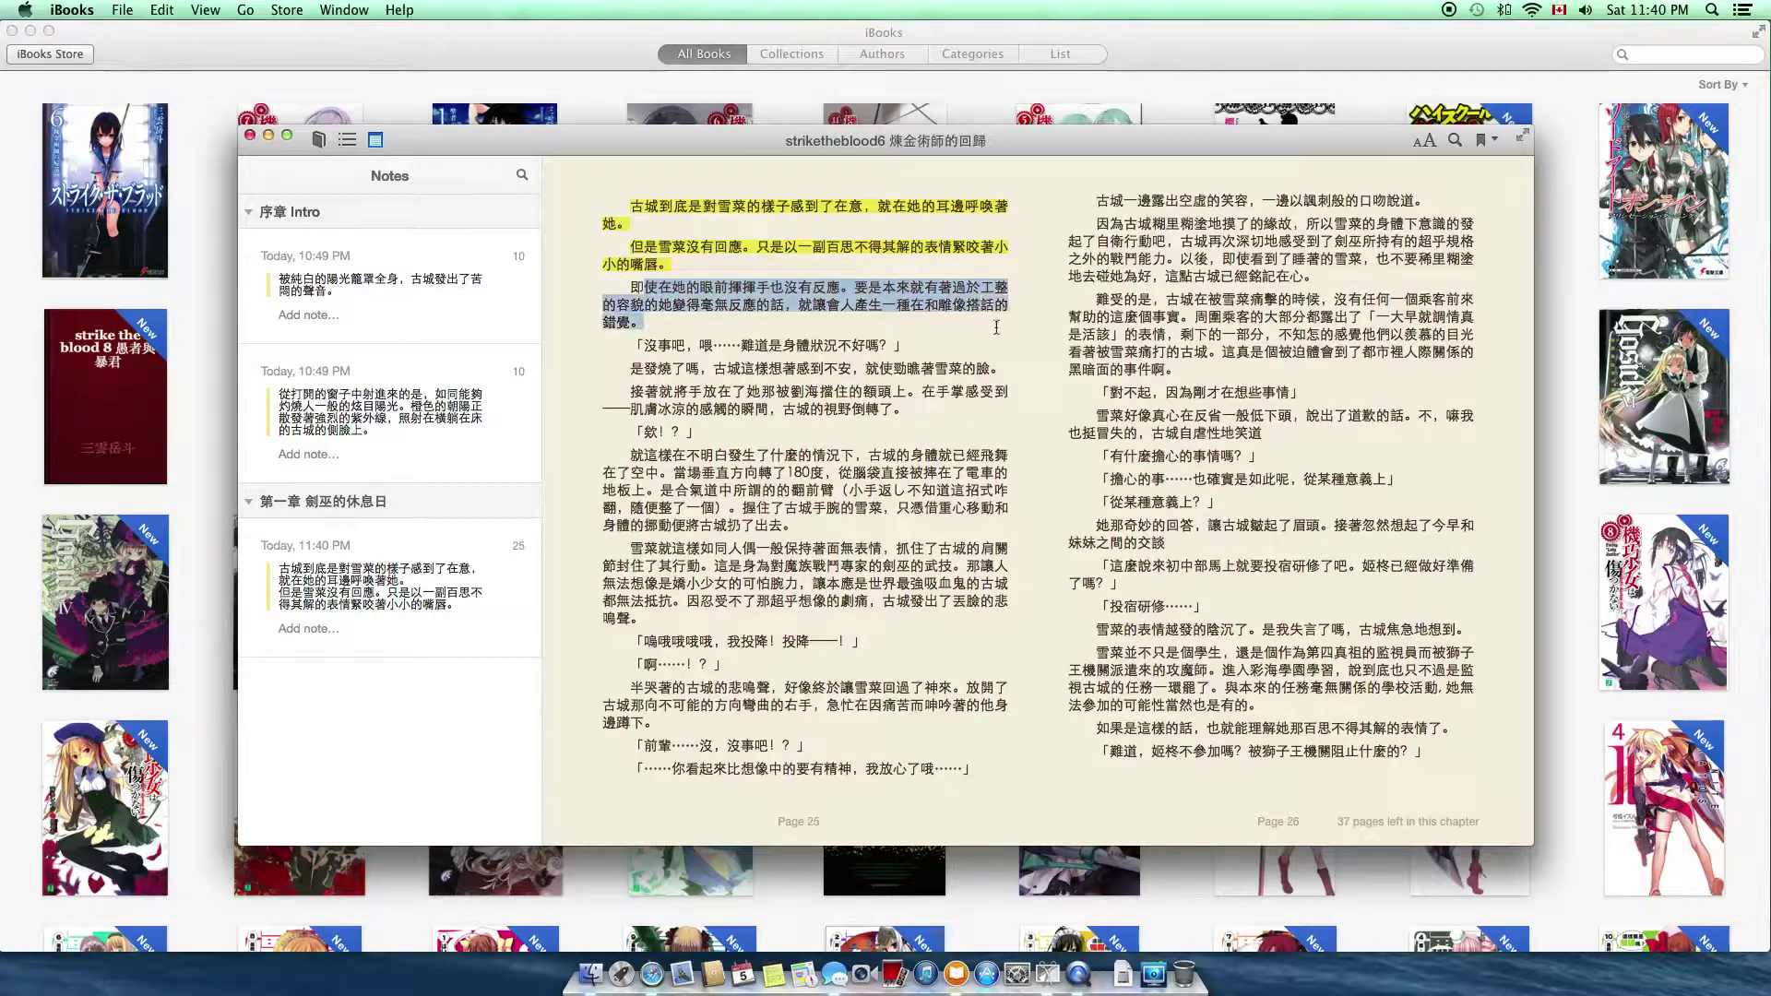
click(1188, 300)
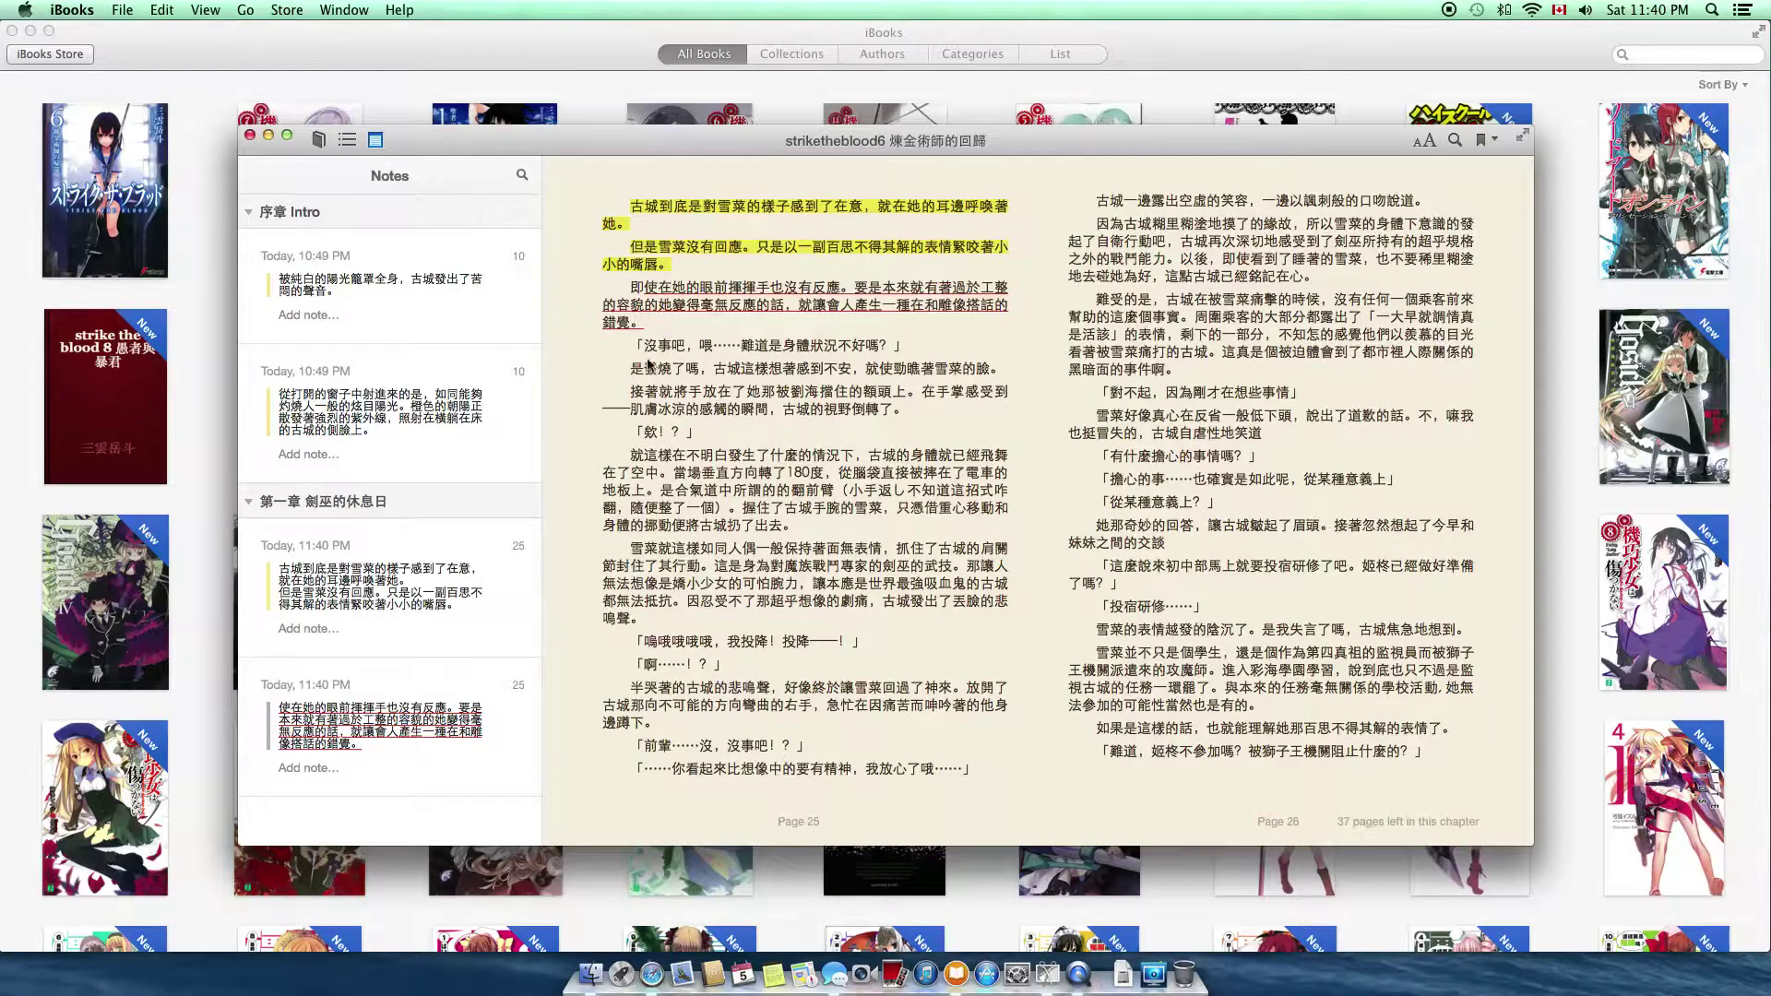
drag(646, 347, 888, 351)
mouse_move(987, 443)
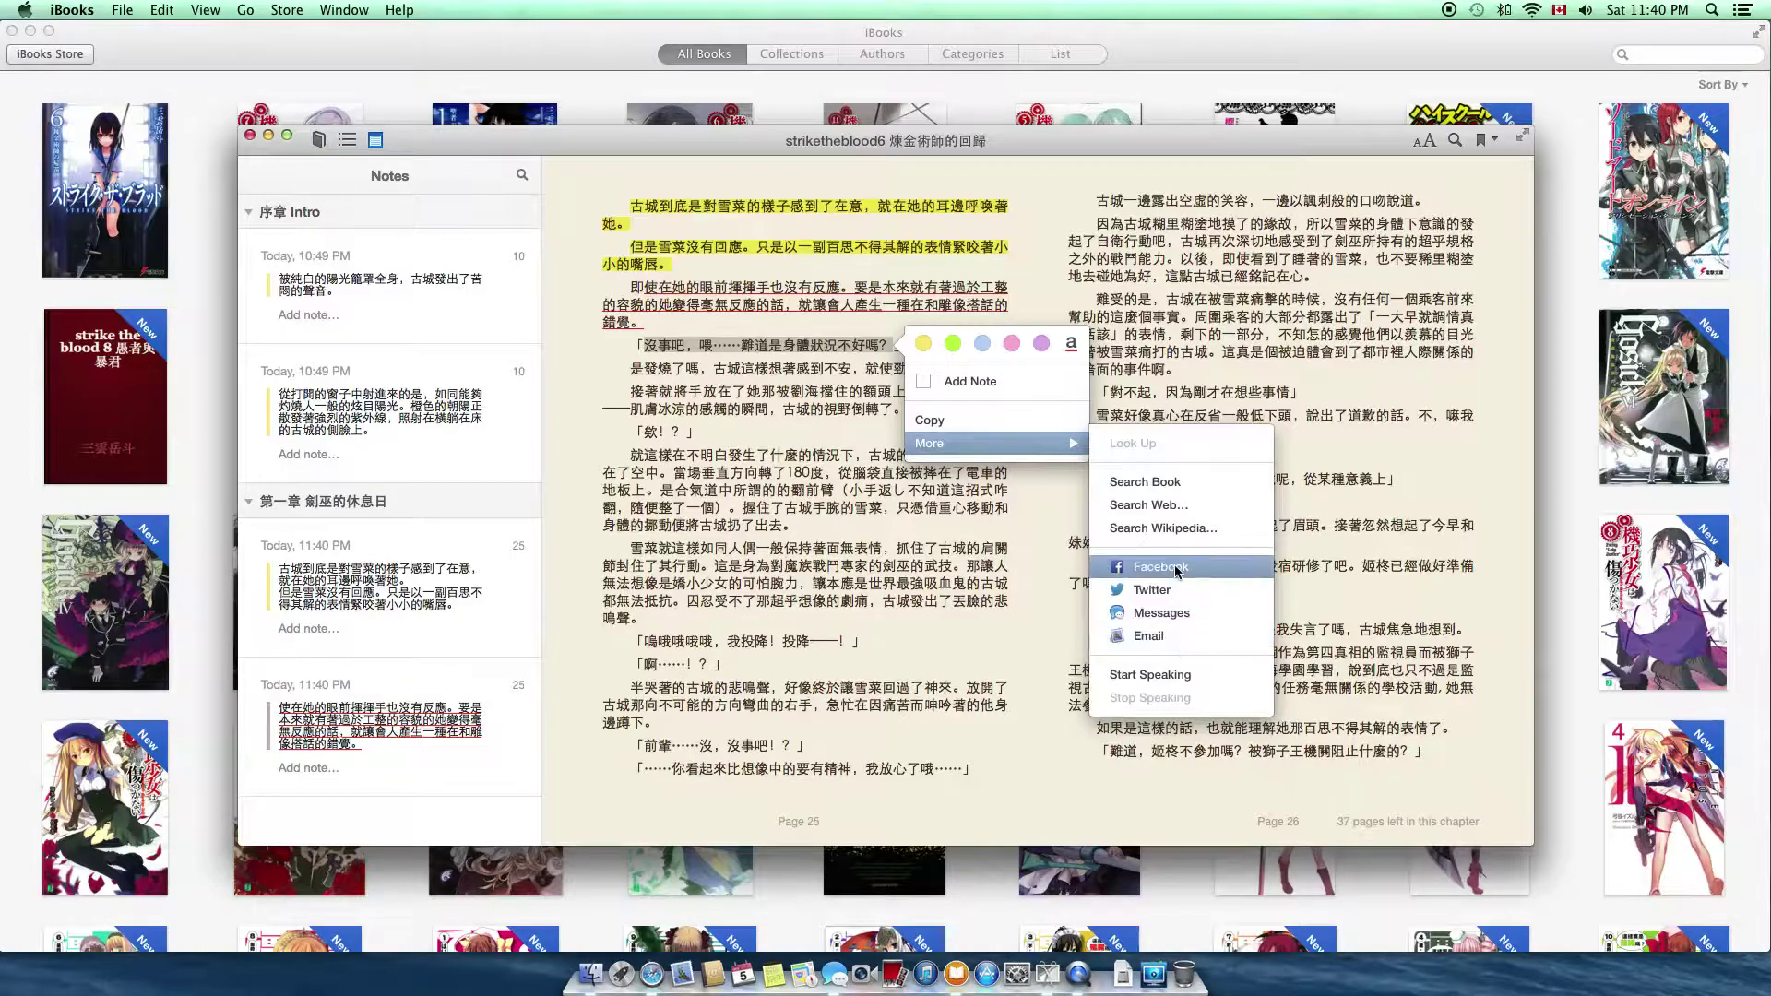
Have the 沒事吧 line read aloud via Start Speaking, deselect it, and close the book.
click(1186, 679)
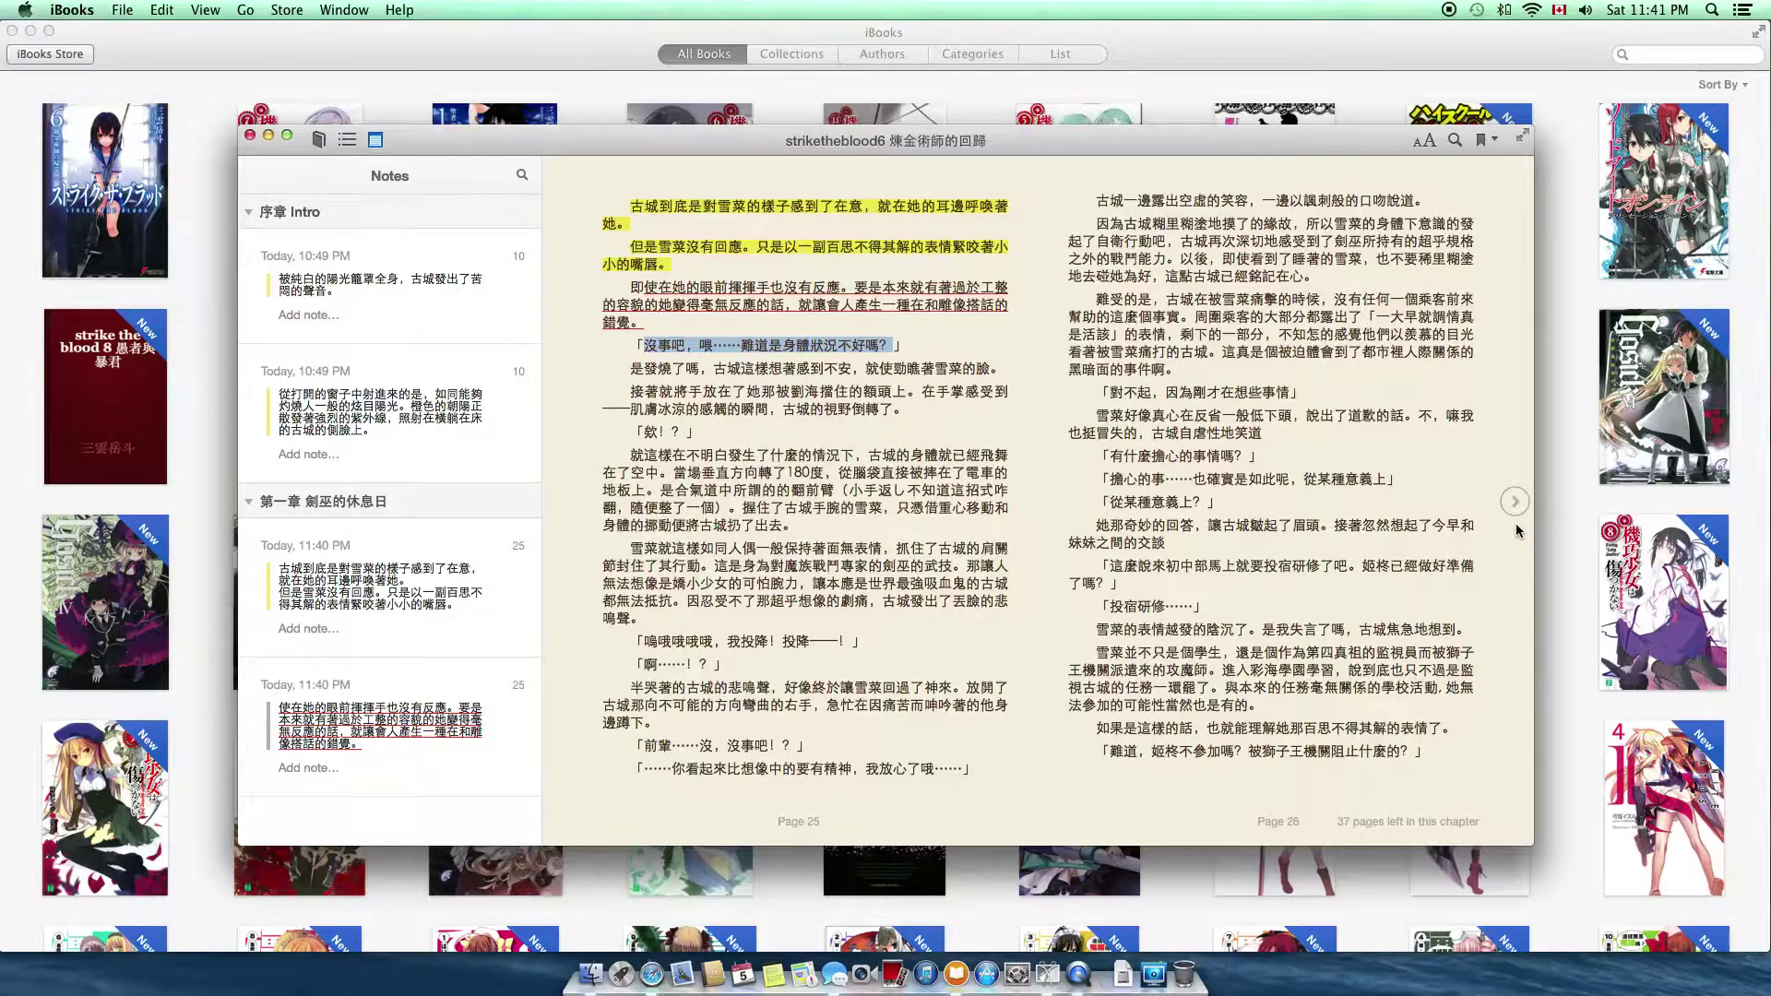
click(893, 487)
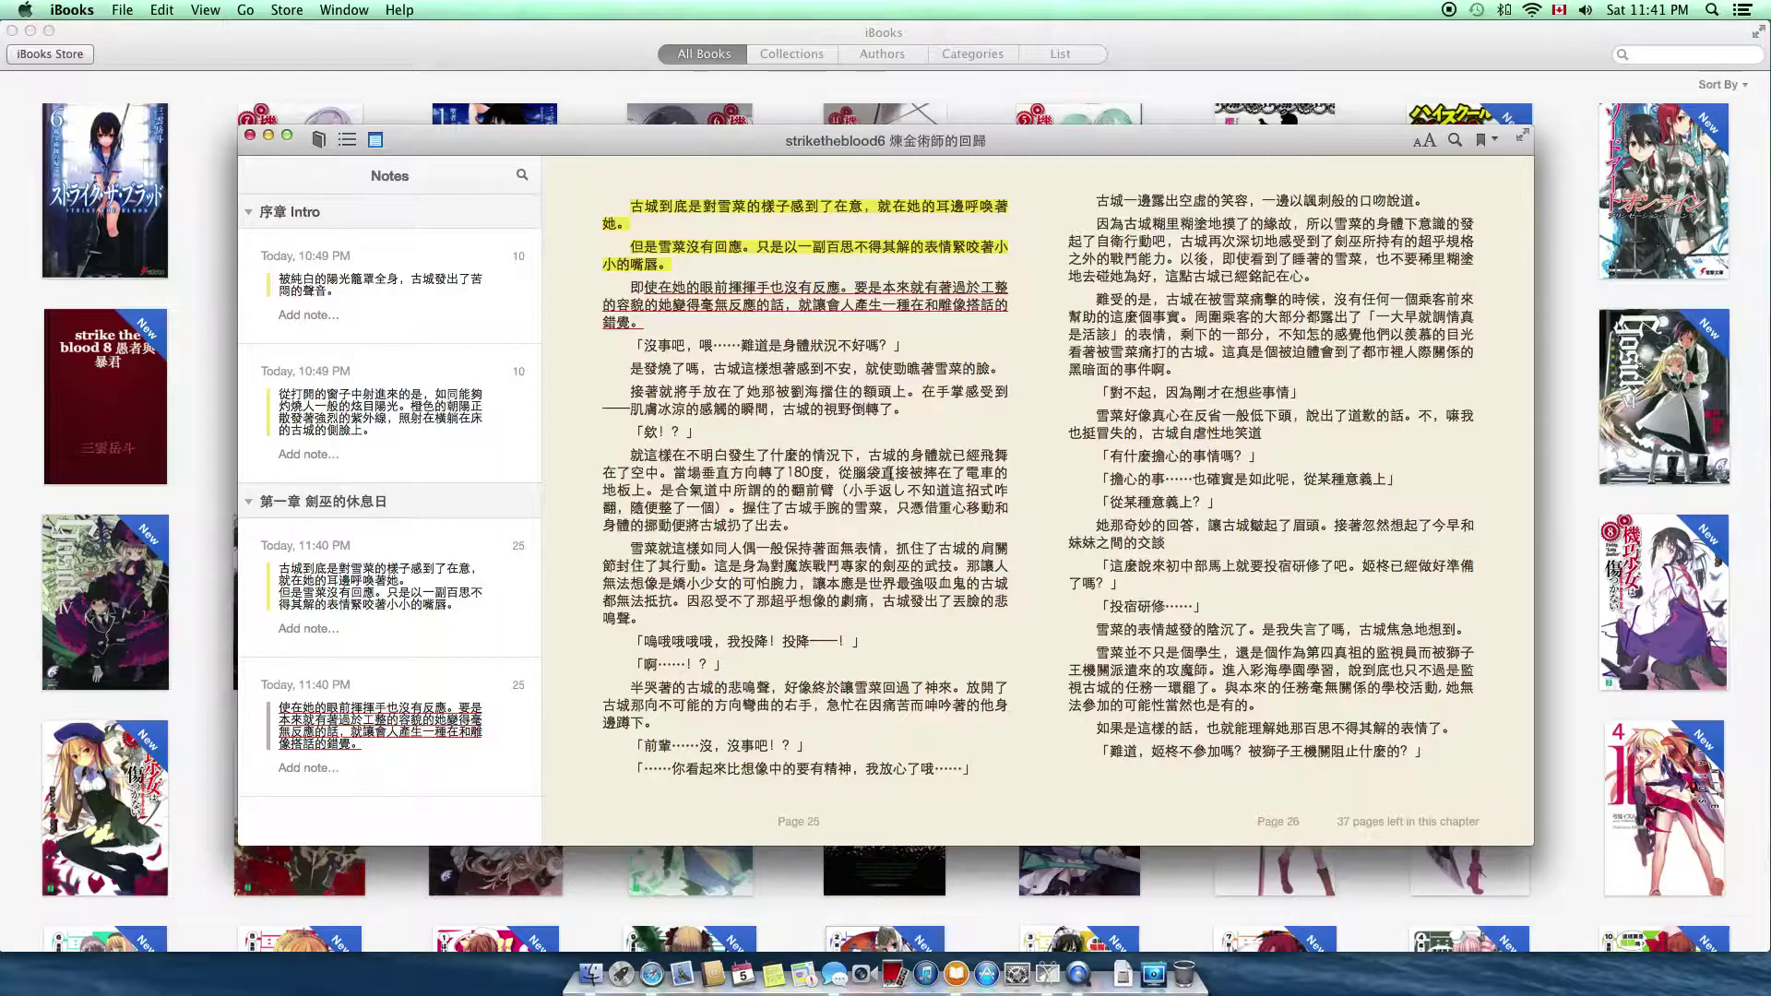
click(249, 134)
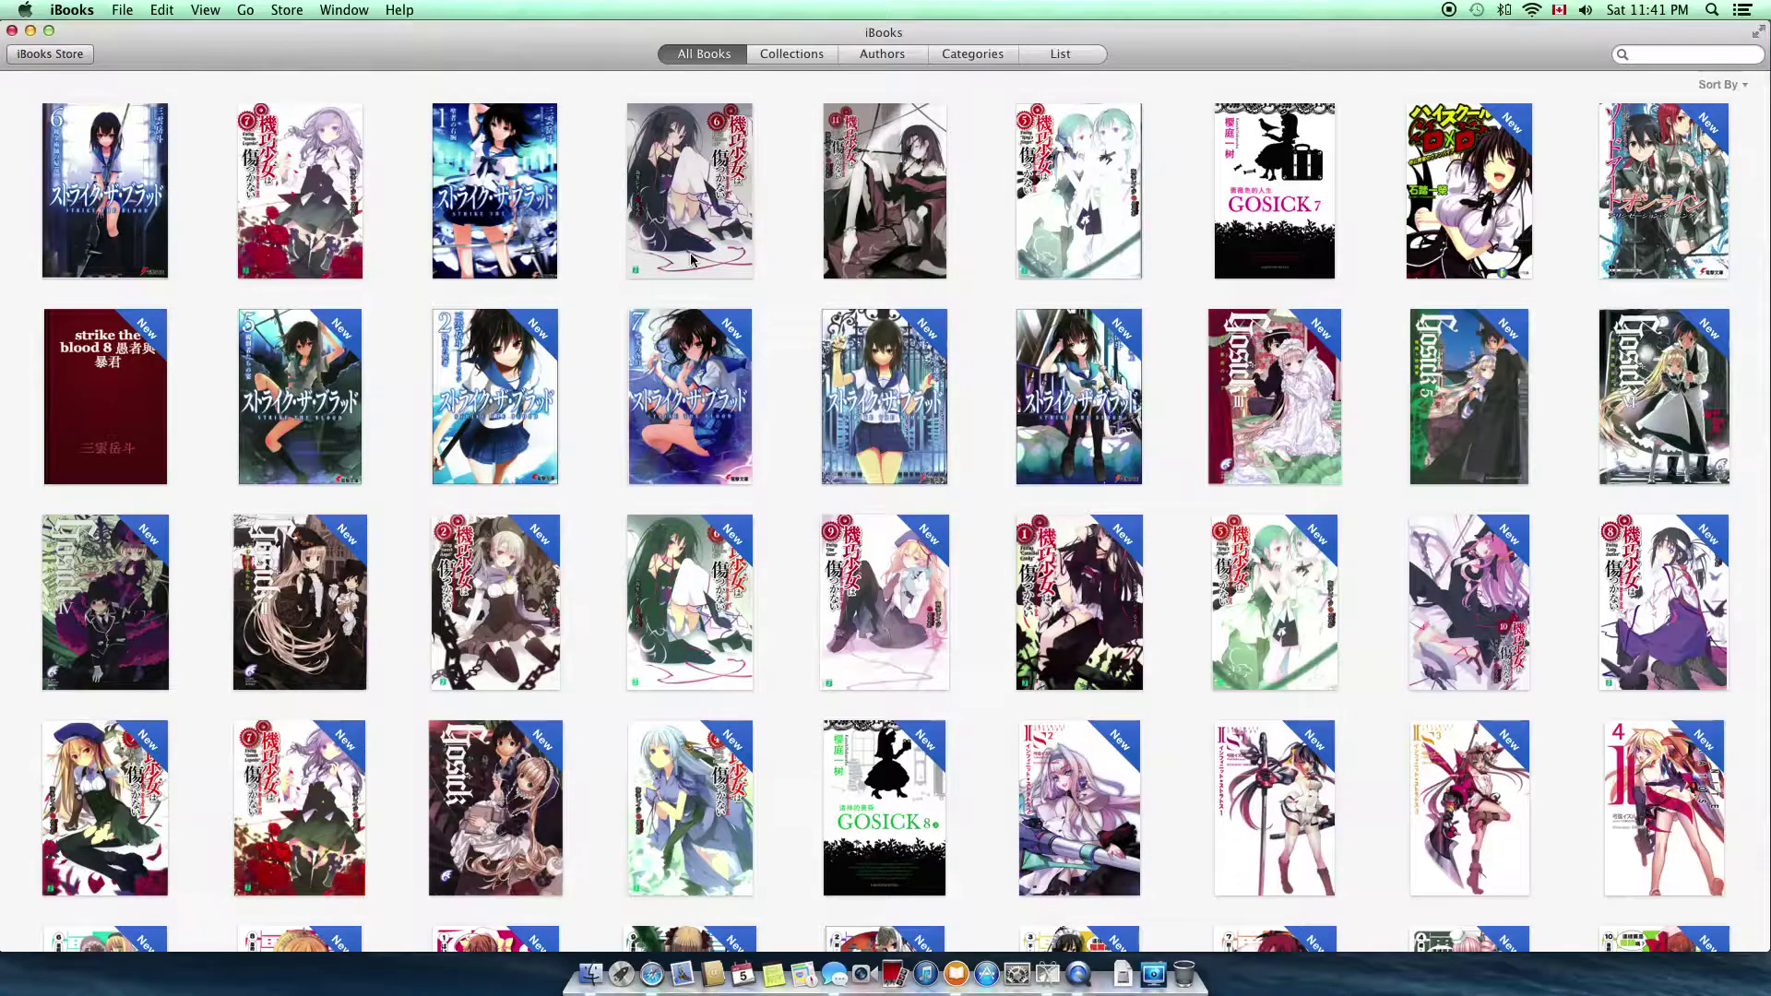
click(50, 53)
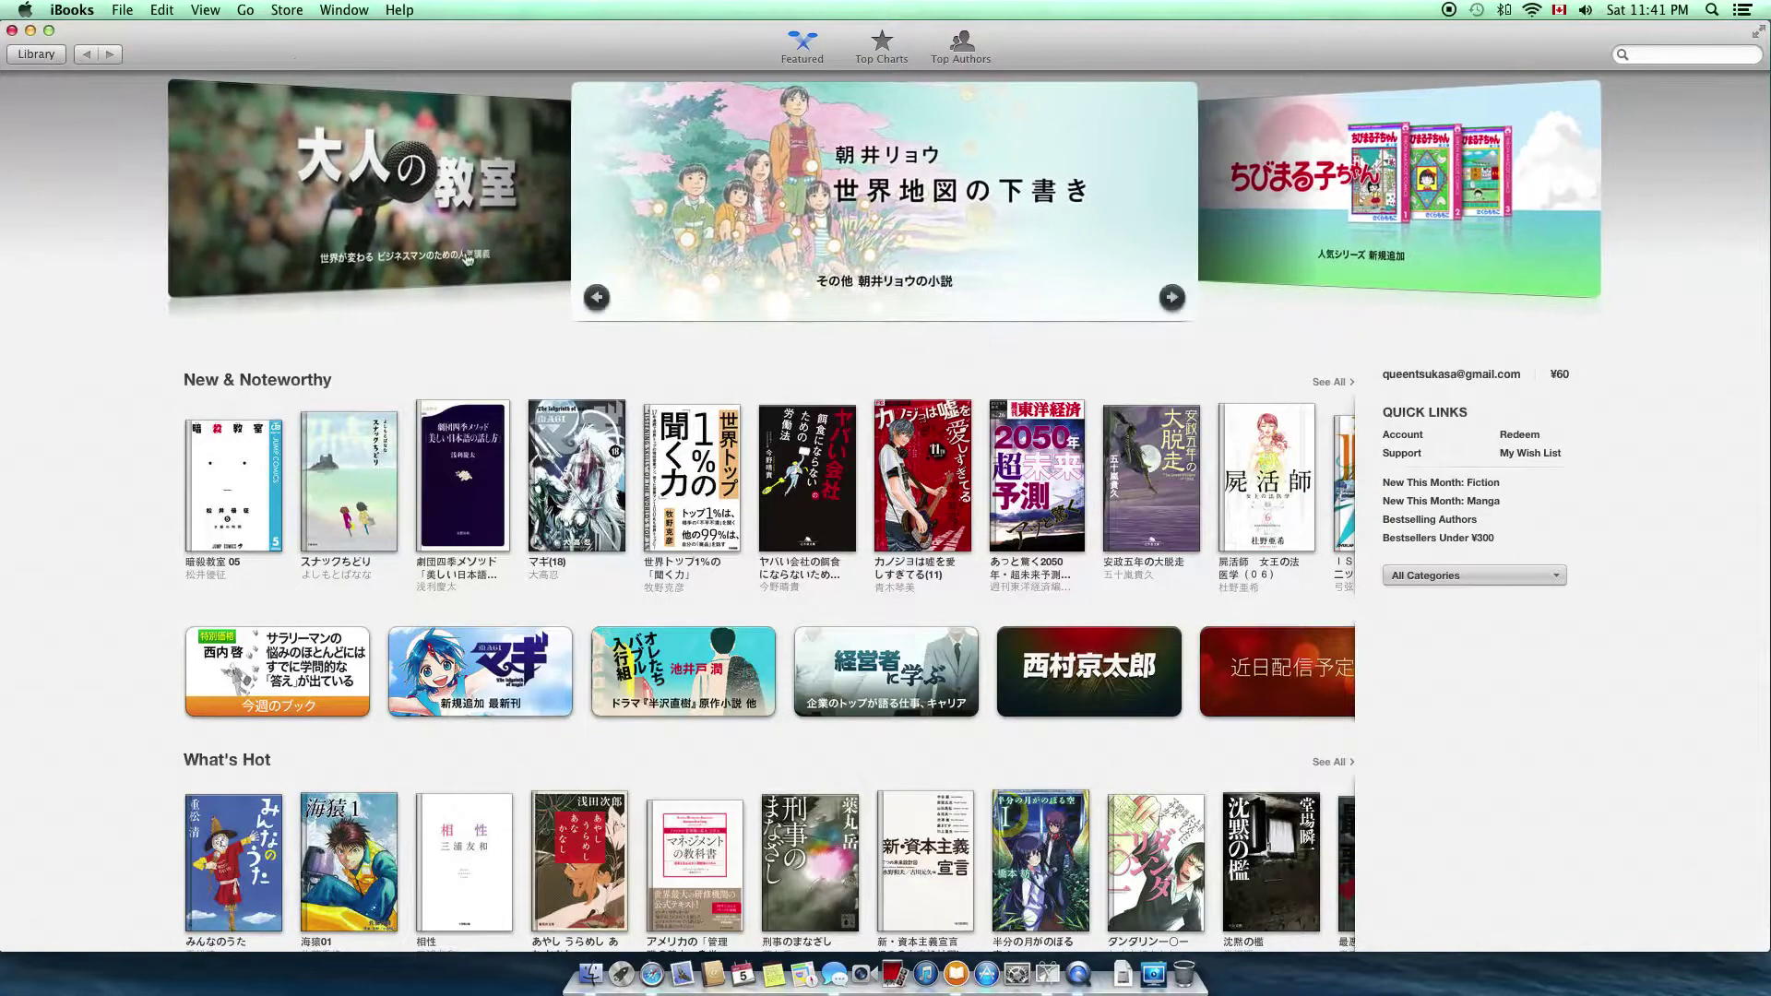
scroll(1112, 426, down, 10)
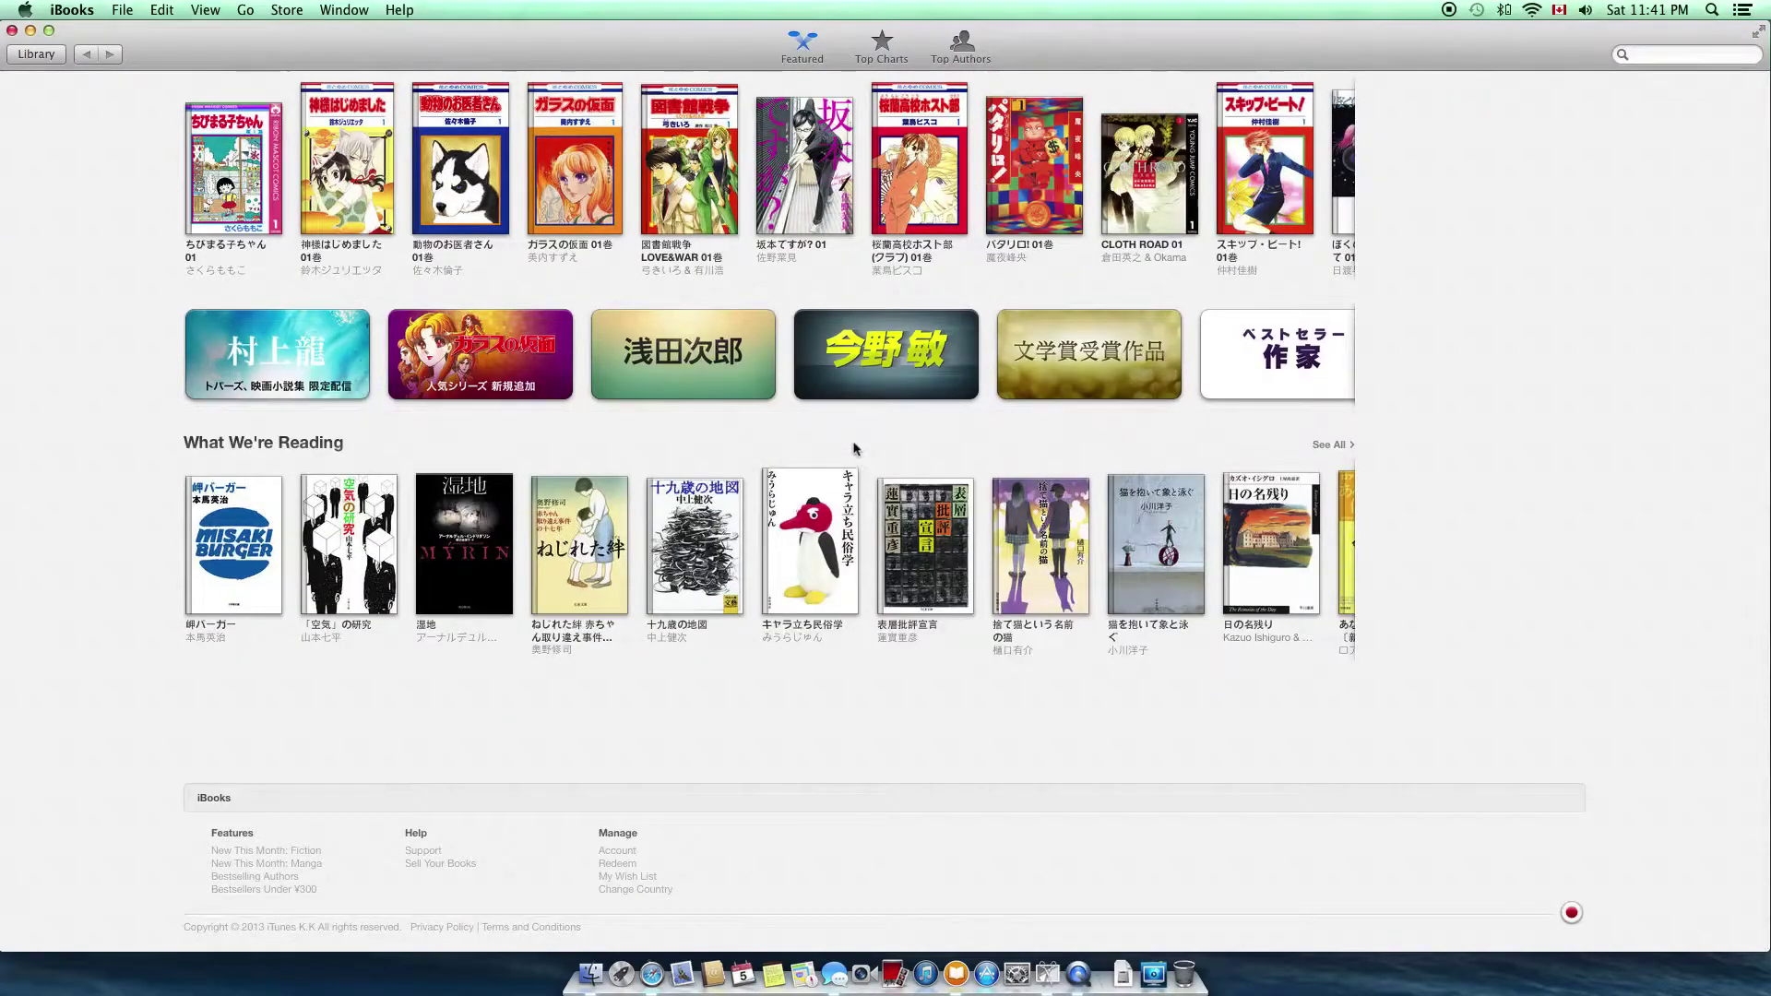
scroll(1566, 650, up, 10)
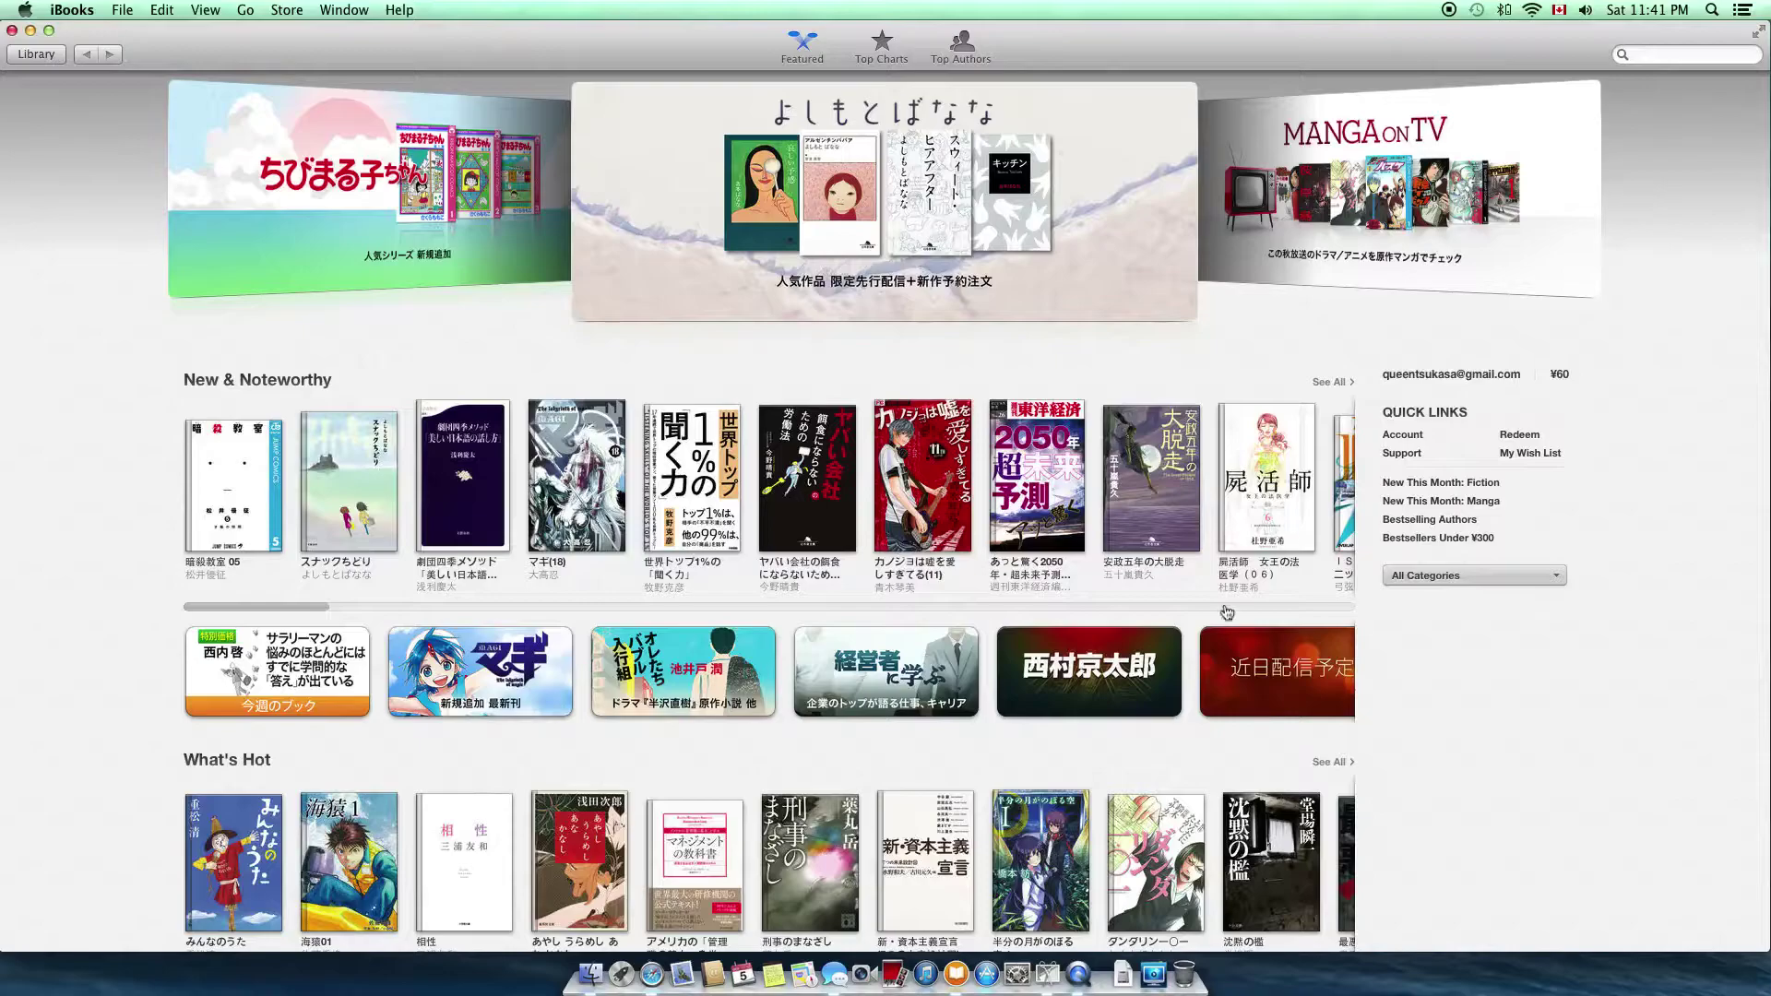
scroll(1520, 702, down, 15)
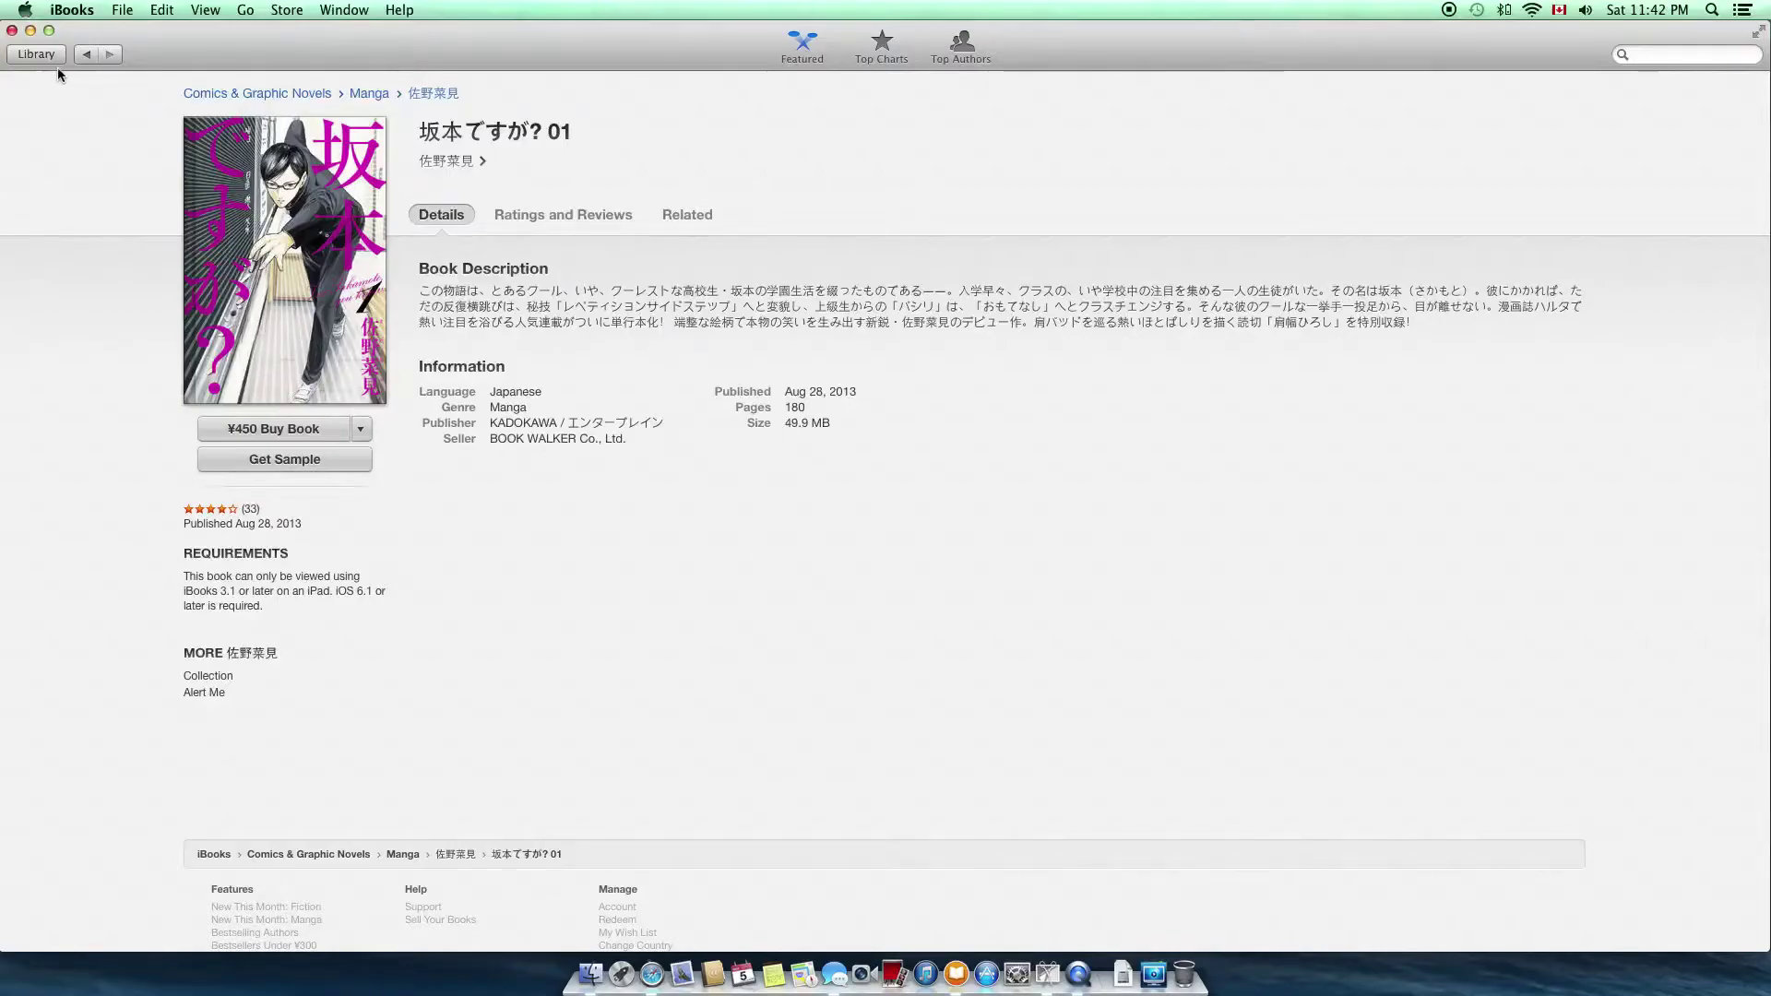
click(36, 57)
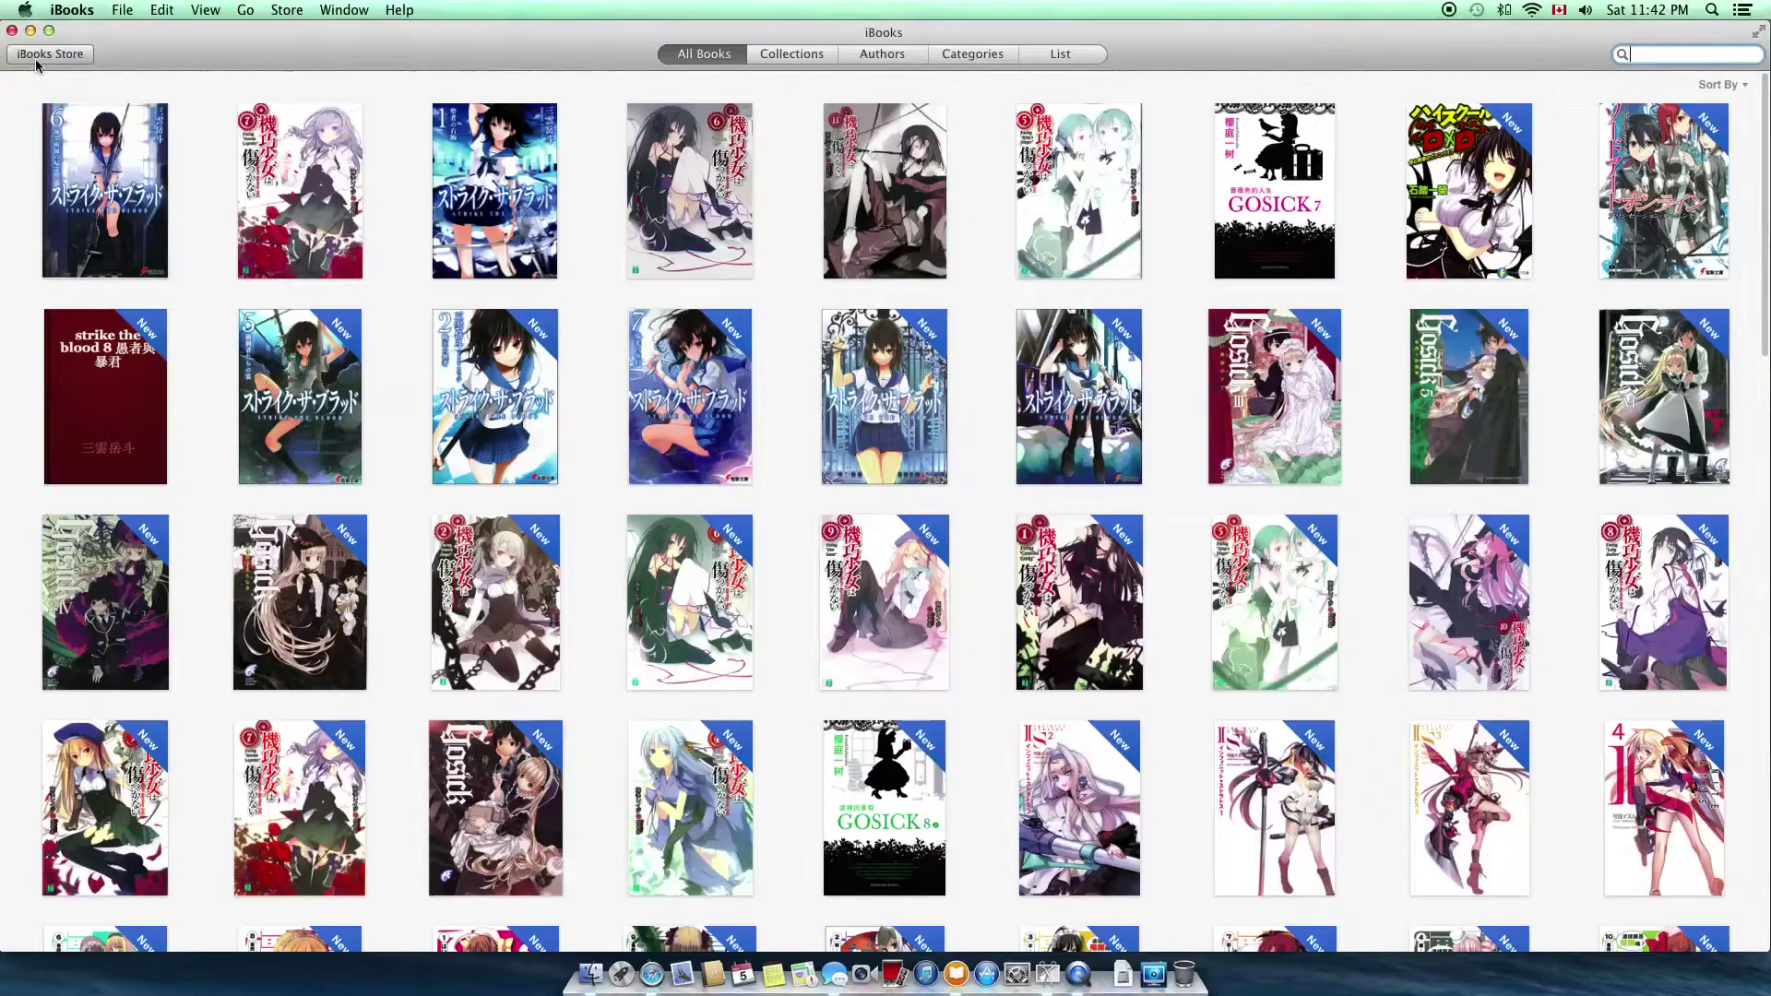